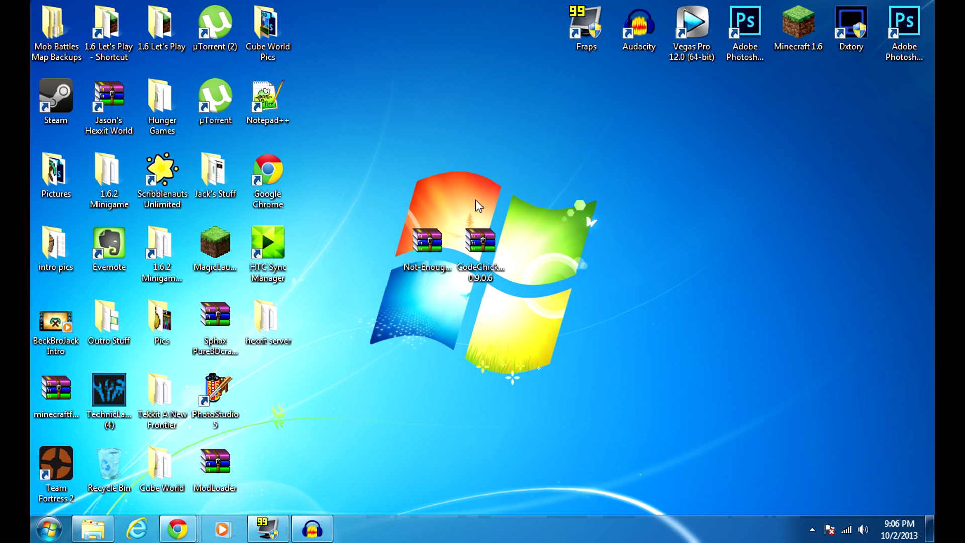
# - Switch to Chrome's Not Enough Items page on 9minecraft.net and find the download links for 1.6.4
pyautogui.moveTo(384, 224); pyautogui.dragTo(524, 276)
pyautogui.click(524, 276)
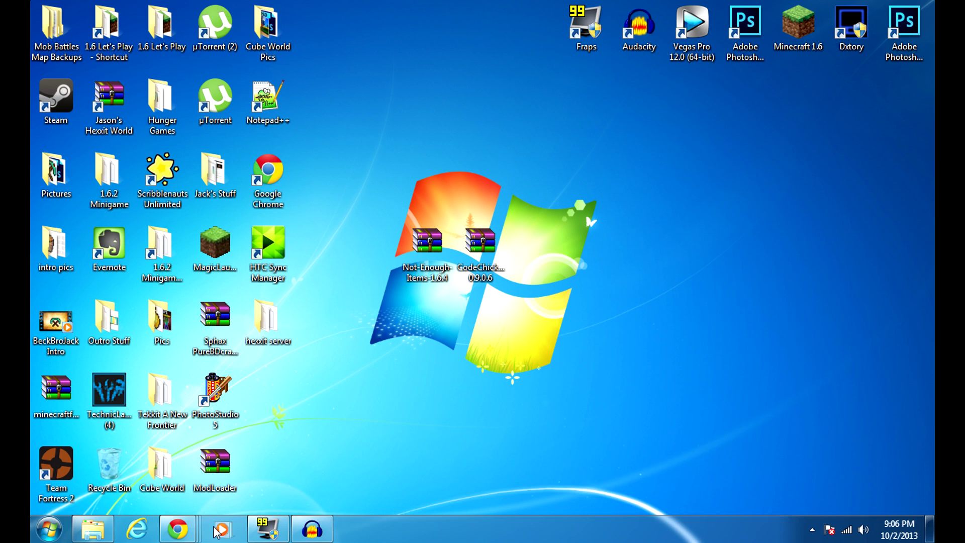
pyautogui.moveTo(181, 534)
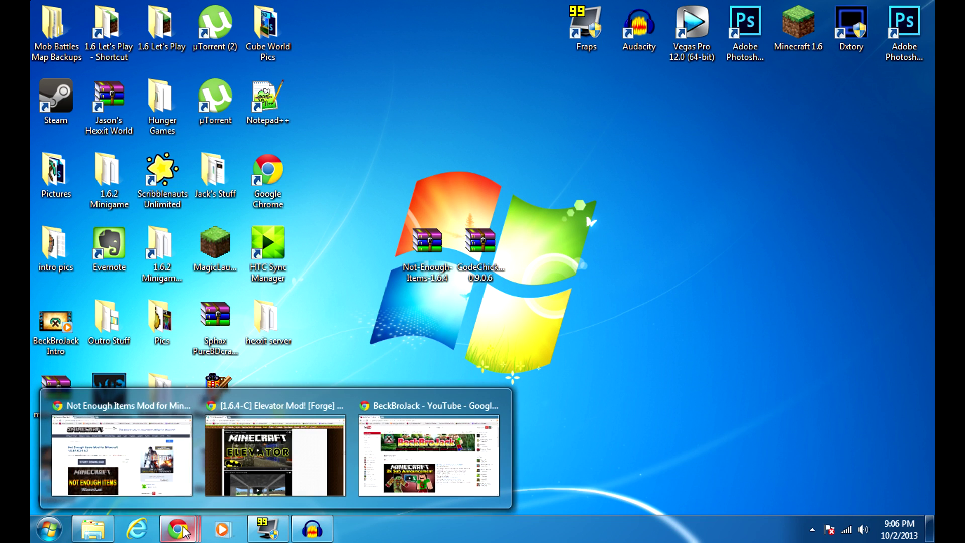
pyautogui.click(126, 454)
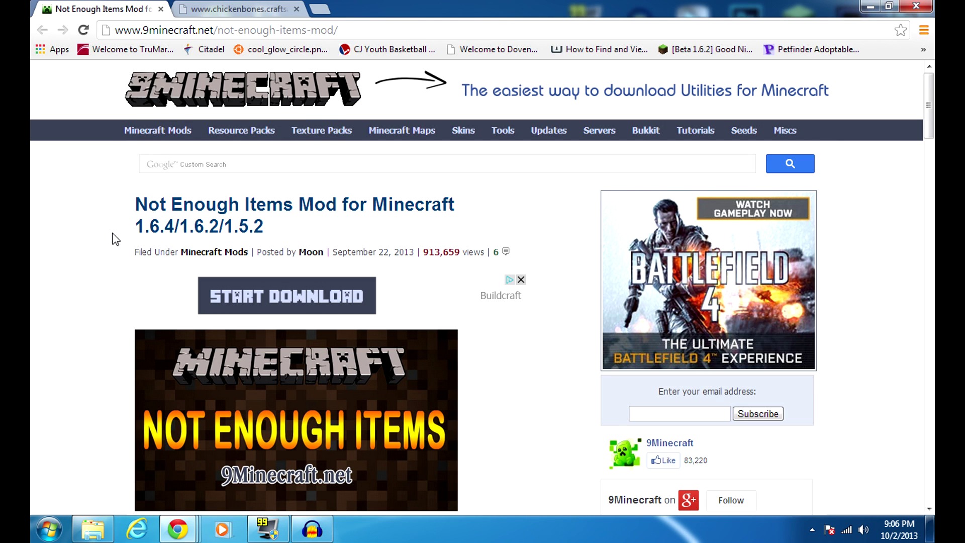
pyautogui.scroll(-11, 108, 234)
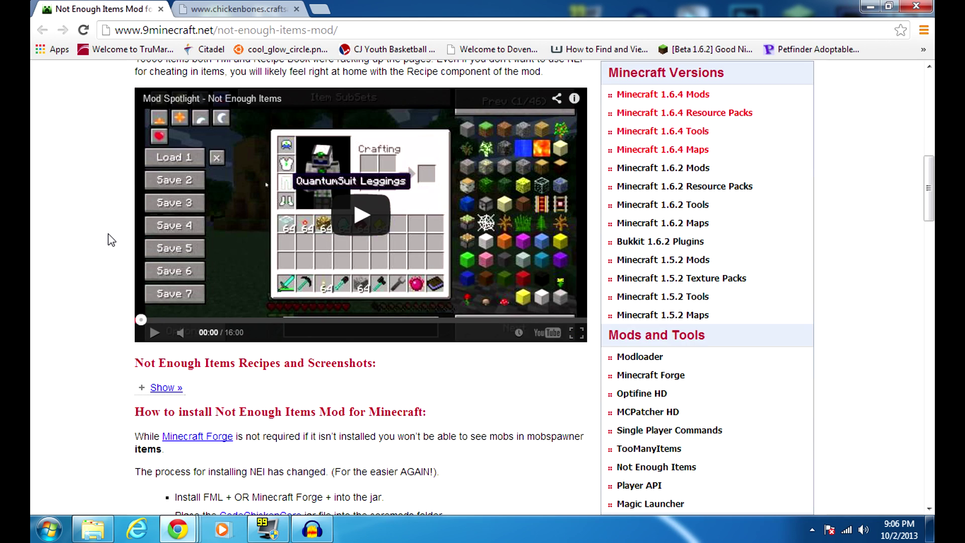
pyautogui.scroll(-10, 108, 234)
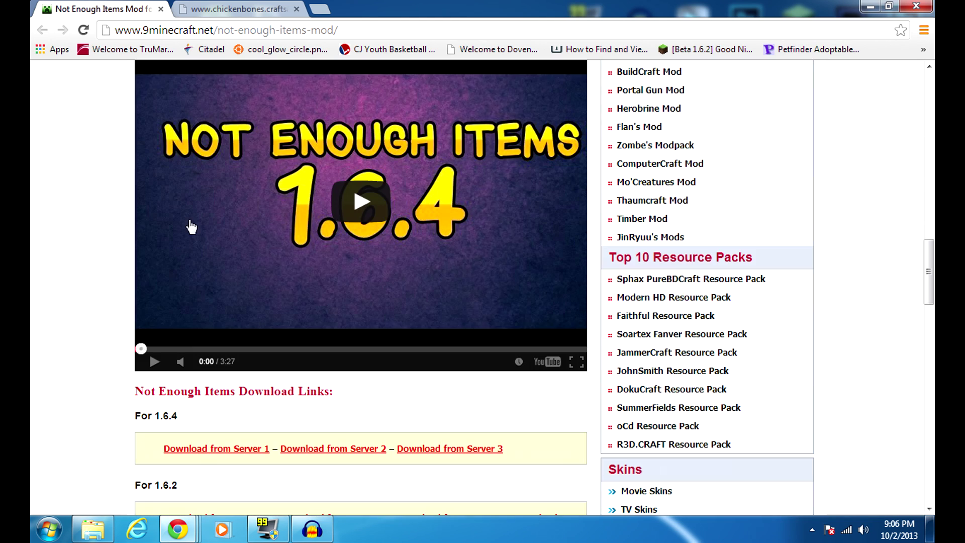
pyautogui.scroll(2, 81, 170)
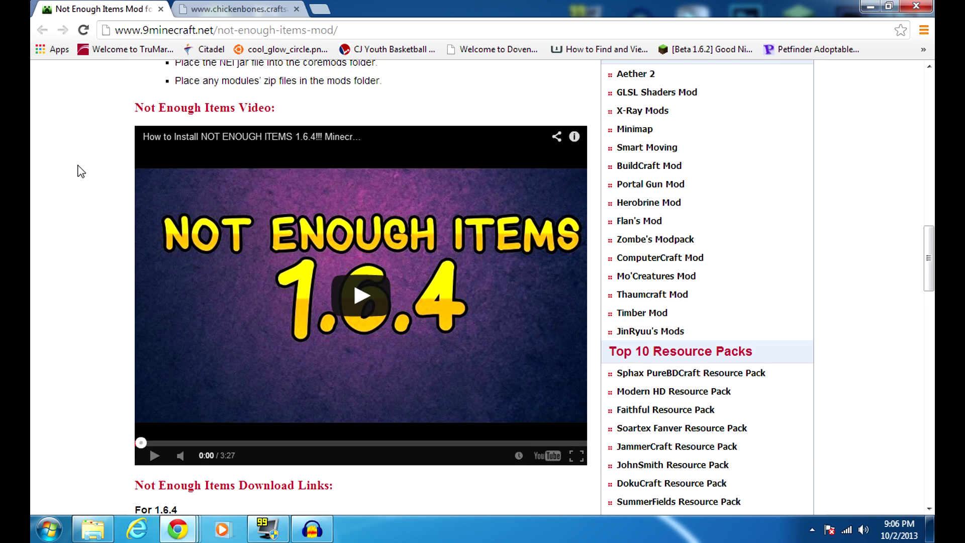
pyautogui.scroll(-4, 86, 191)
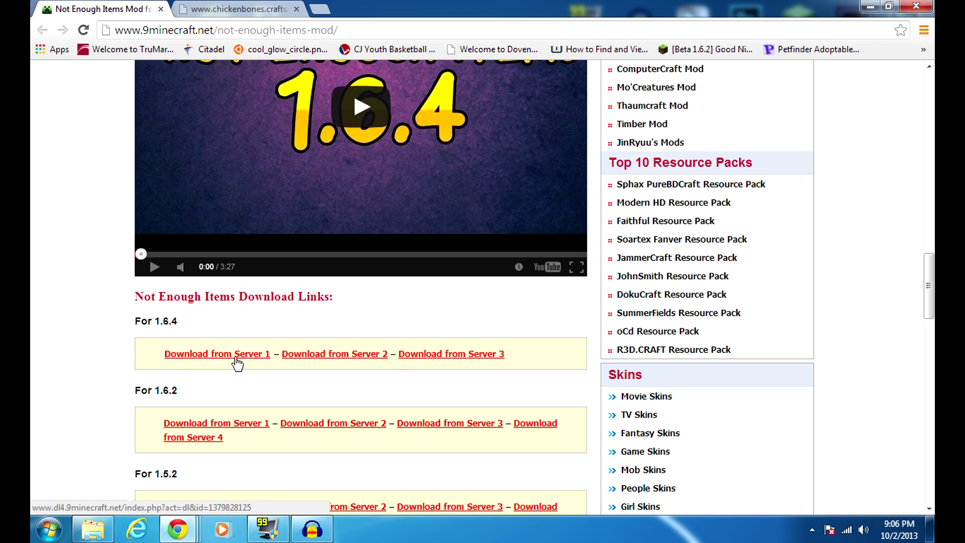
# - View the Server 1 download page for Not Enough Items 1.6.4, close it, and return to the start of the mod page
pyautogui.click(235, 360)
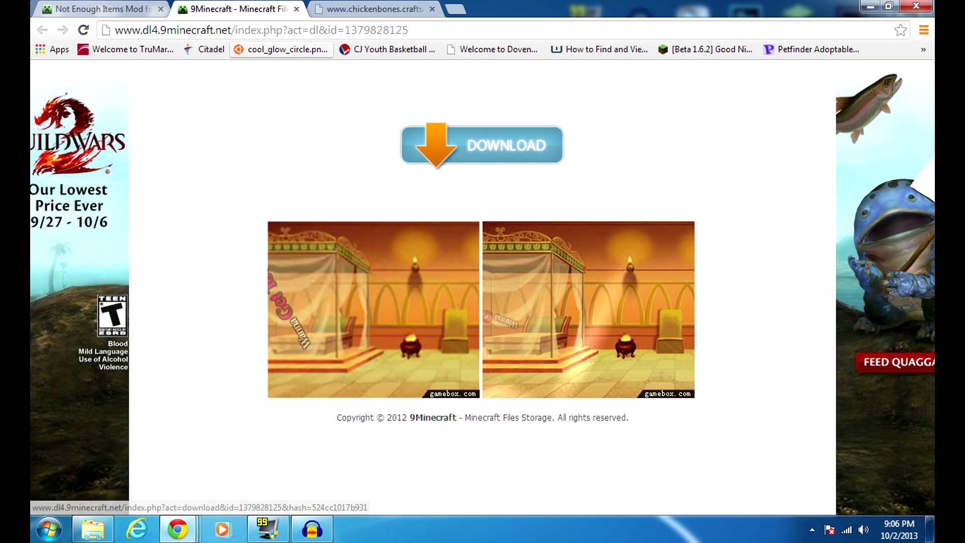
pyautogui.click(297, 10)
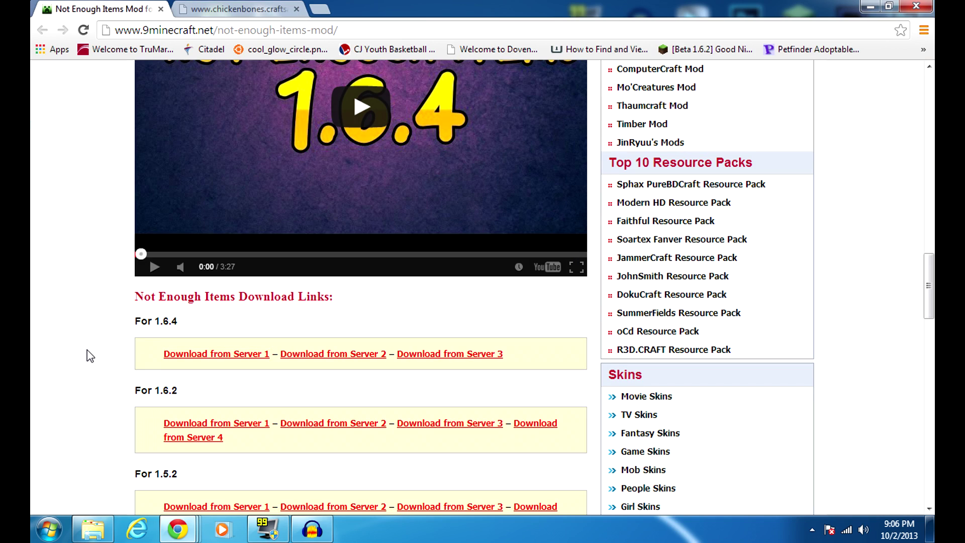
pyautogui.scroll(2, 90, 356)
pyautogui.scroll(15, 90, 356)
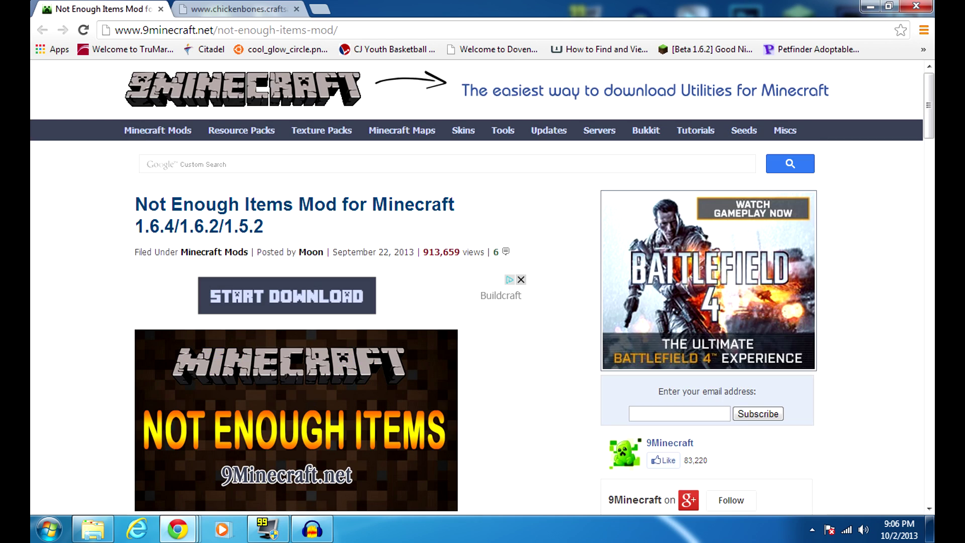
# - View the ChickenBones list of new versions for Minecraft 1.6.4 and return to the two mod archives on the desktop
pyautogui.click(219, 8)
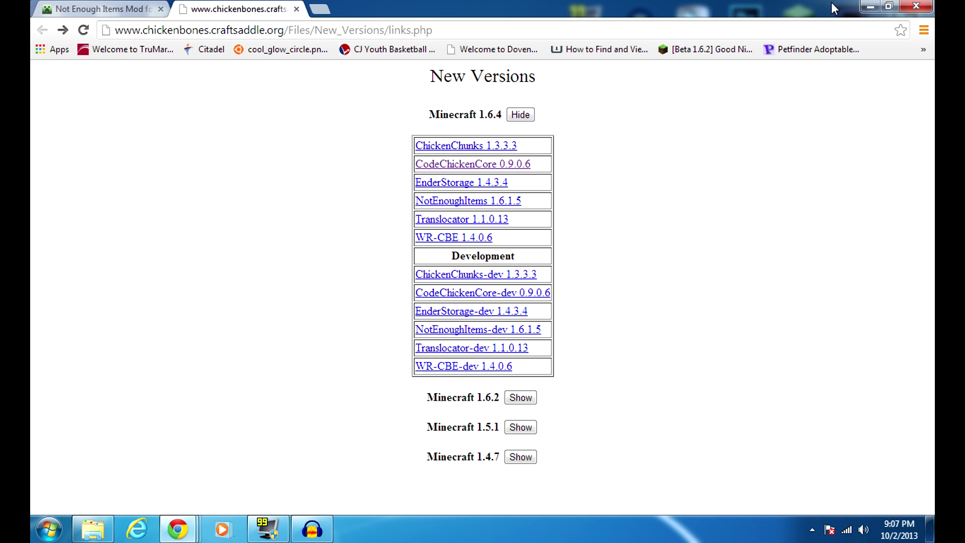
pyautogui.click(870, 6)
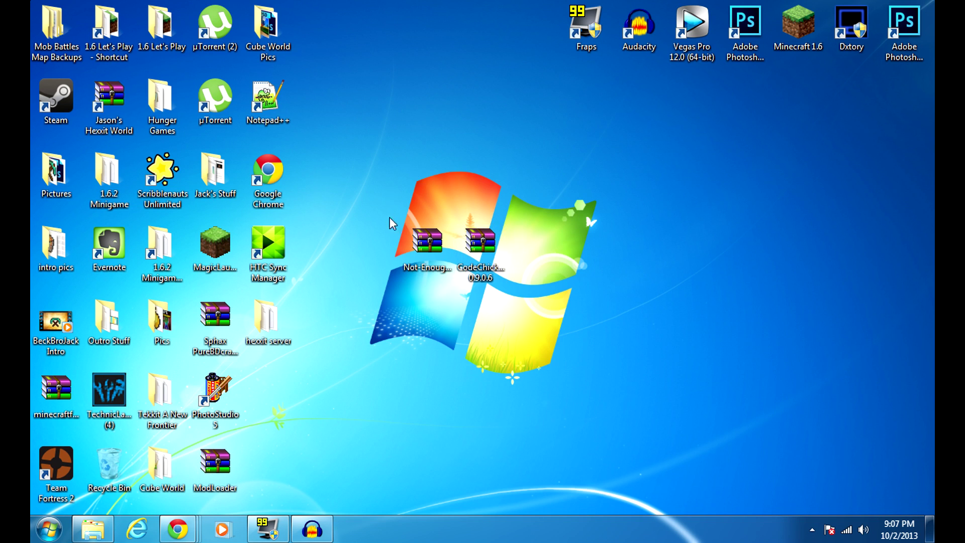
pyautogui.moveTo(390, 217); pyautogui.dragTo(530, 287)
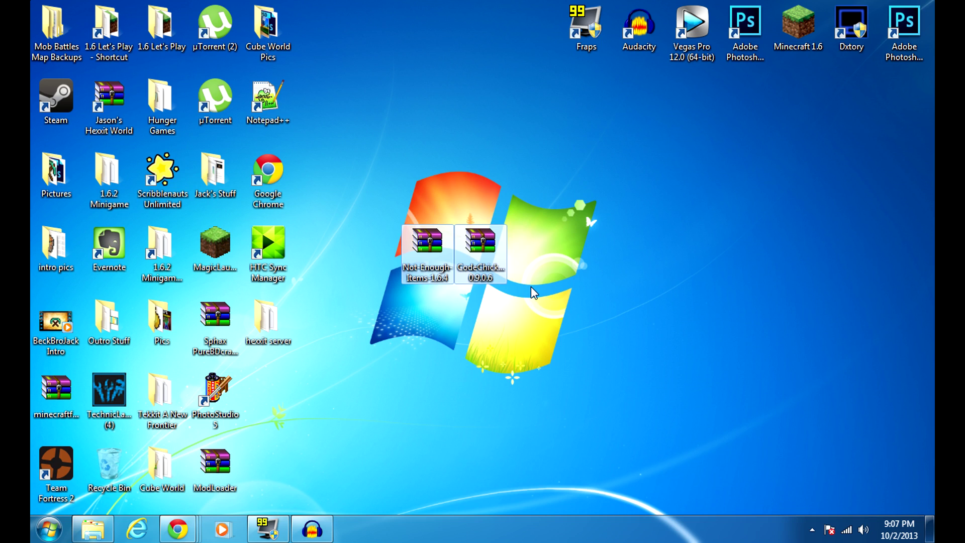
pyautogui.click(446, 334)
# - Go to the %appdata% location and open the mods folder inside .minecraft
pyautogui.click(49, 529)
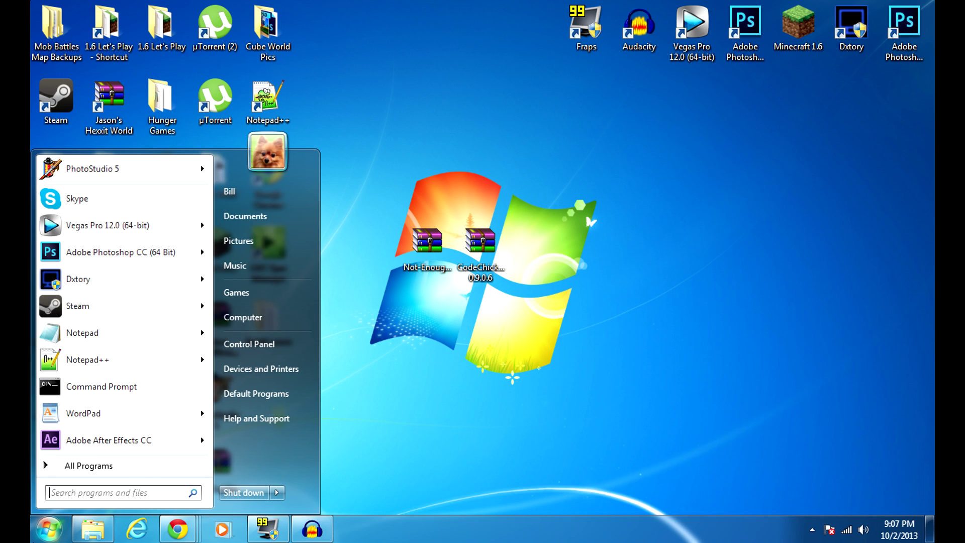
pyautogui.write('%appdata%')
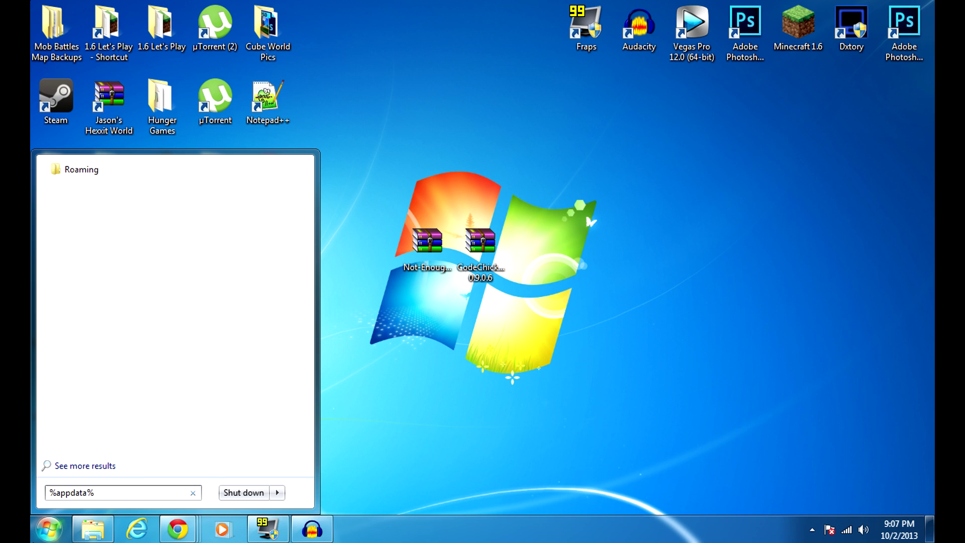
pyautogui.press('Return')
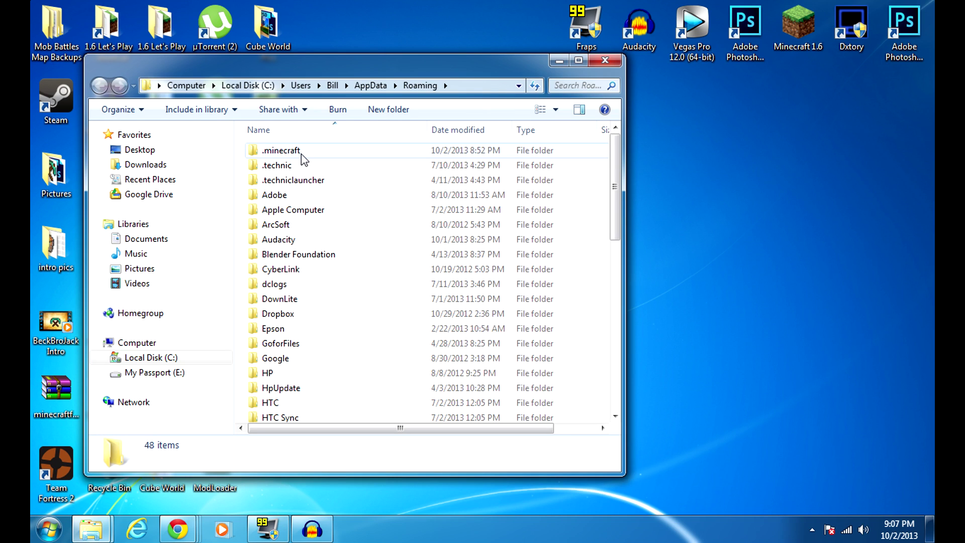
pyautogui.doubleClick(281, 151)
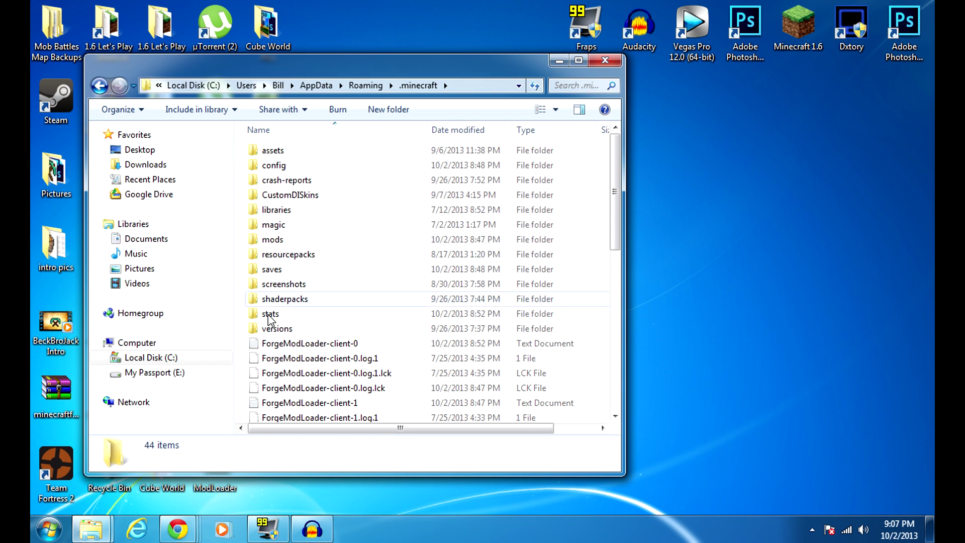
pyautogui.doubleClick(281, 240)
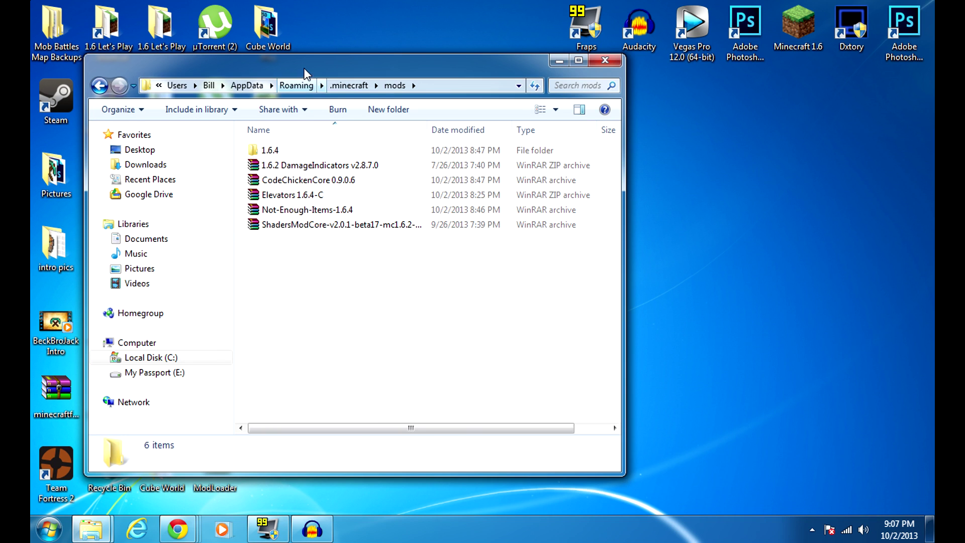
# - Arrange the mods folder window beside the Not-Enough-Items and CodeChickenCore archives on the desktop
pyautogui.moveTo(303, 69); pyautogui.dragTo(922, 100)
pyautogui.moveTo(427, 244); pyautogui.dragTo(374, 245)
pyautogui.moveTo(473, 244); pyautogui.dragTo(420, 258)
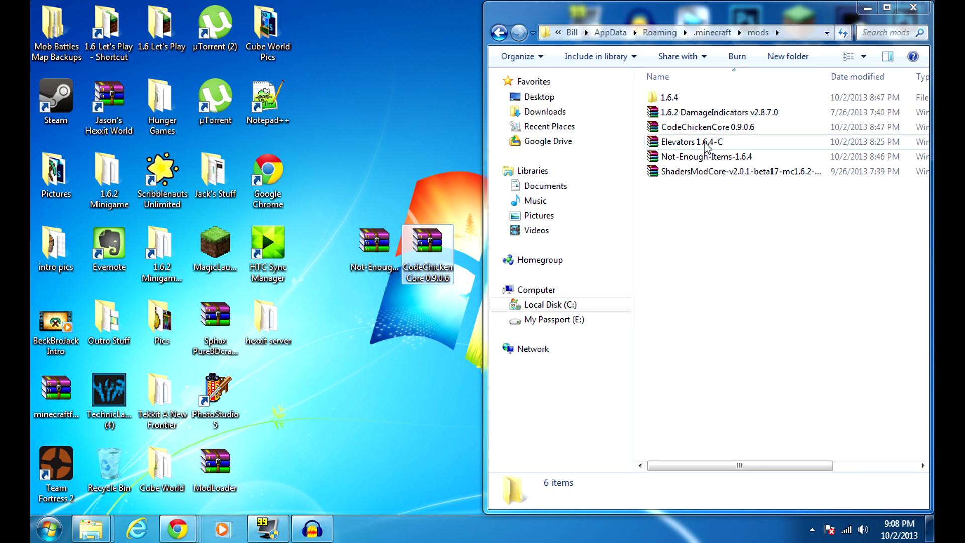
# - Check the mods folder for Not-Enough-Items-1.6.4 and CodeChickenCore 0.9.0.6 and look over the other mods and the 1.6.4 subfolder
pyautogui.click(752, 160)
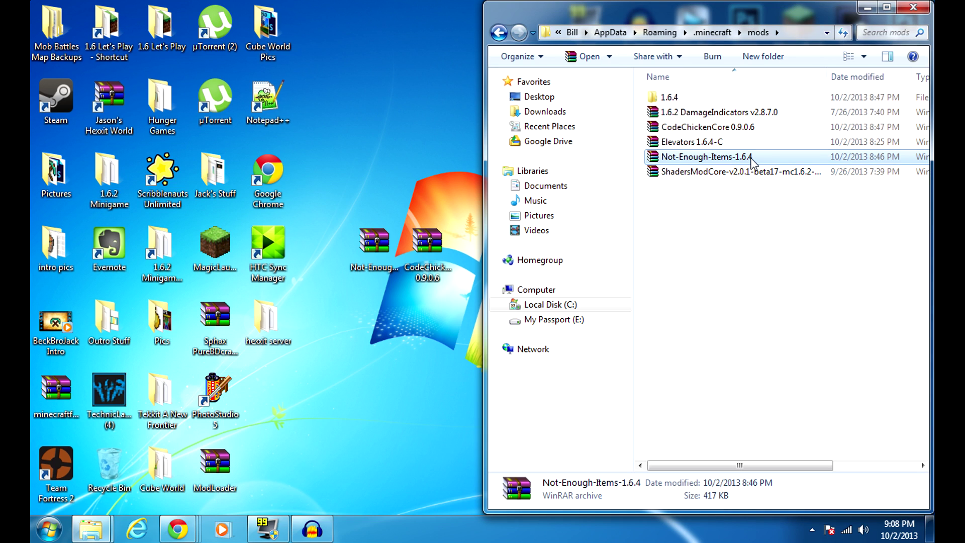
pyautogui.click(752, 127)
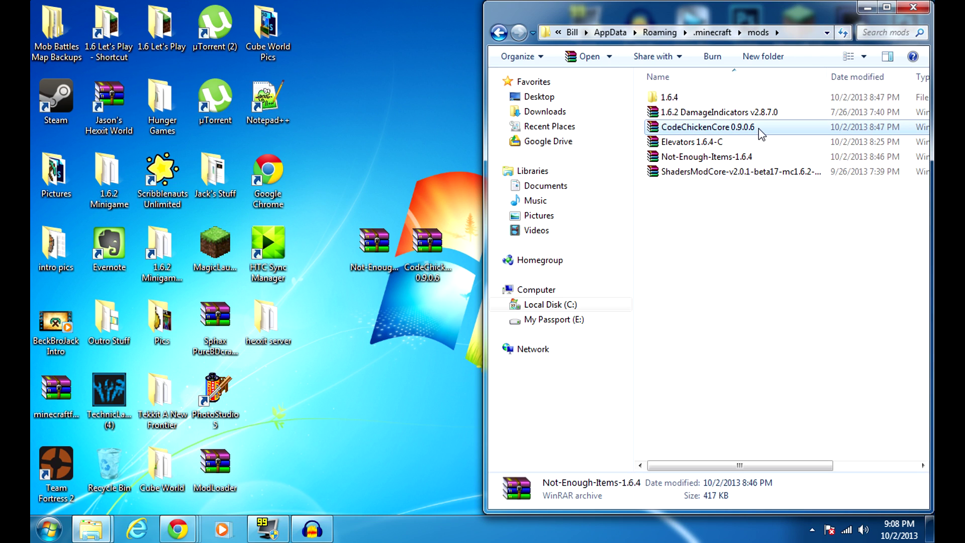
pyautogui.click(733, 114)
pyautogui.click(740, 171)
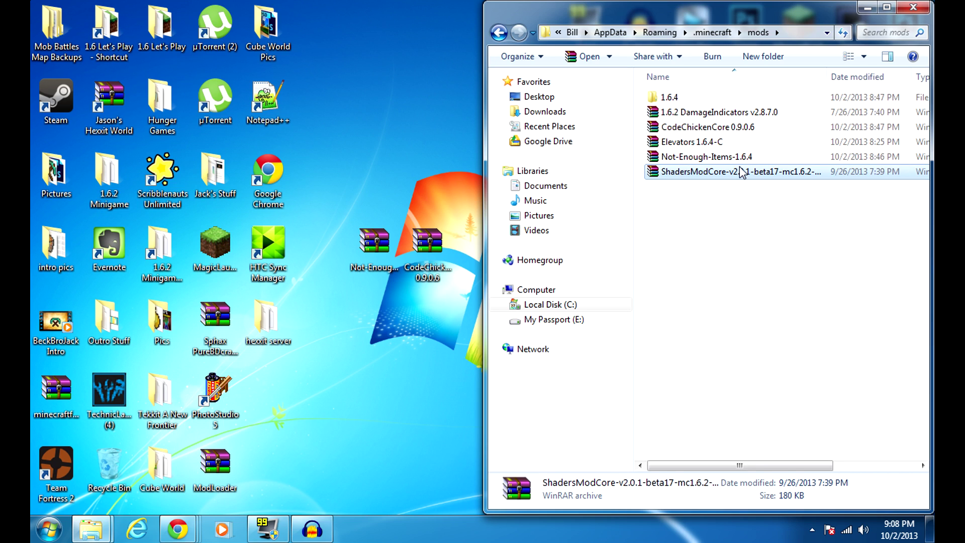
pyautogui.click(692, 115)
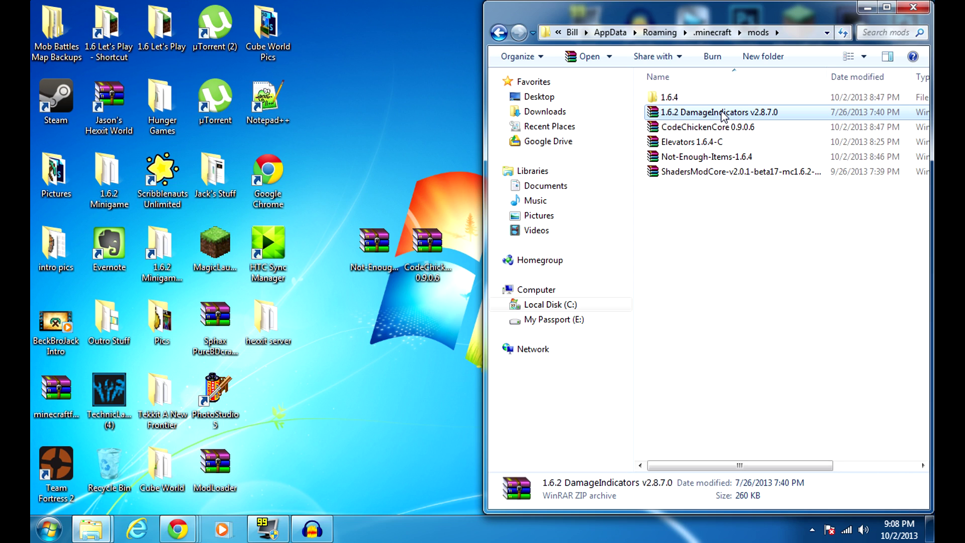
pyautogui.click(682, 99)
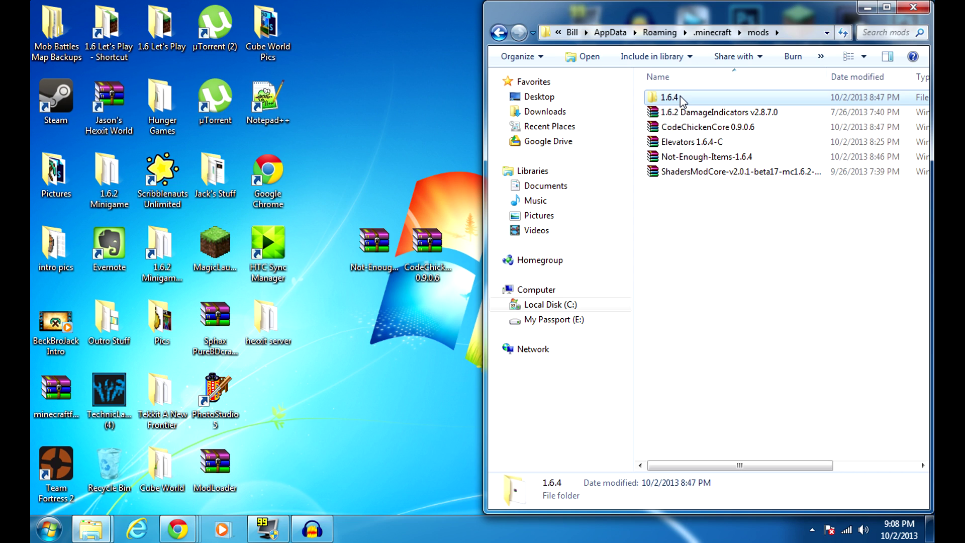
# - Inspect the CodeChickenLib-universal-1.6.4-1.0.0.36 archive in the 1.6.4 subfolder, close it, and return to mods
pyautogui.doubleClick(682, 99)
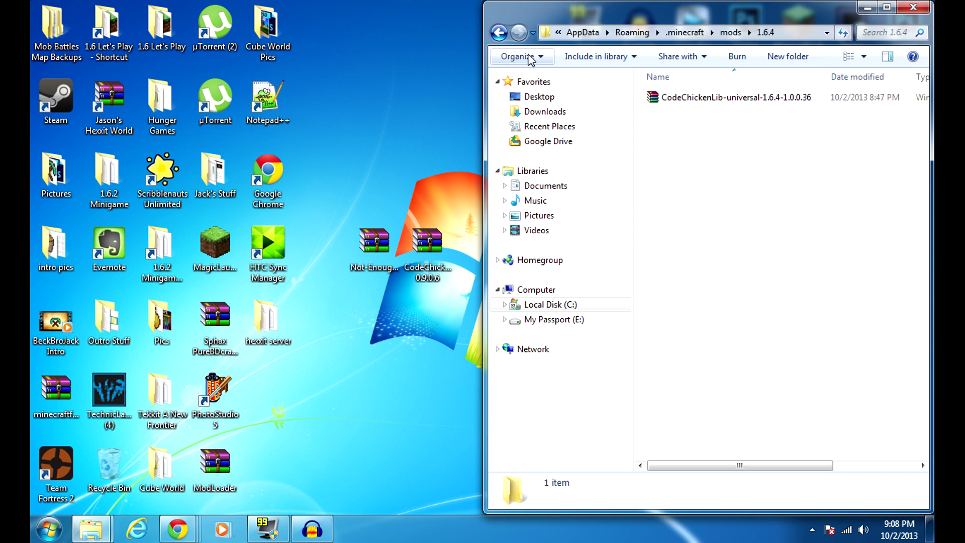
pyautogui.click(765, 104)
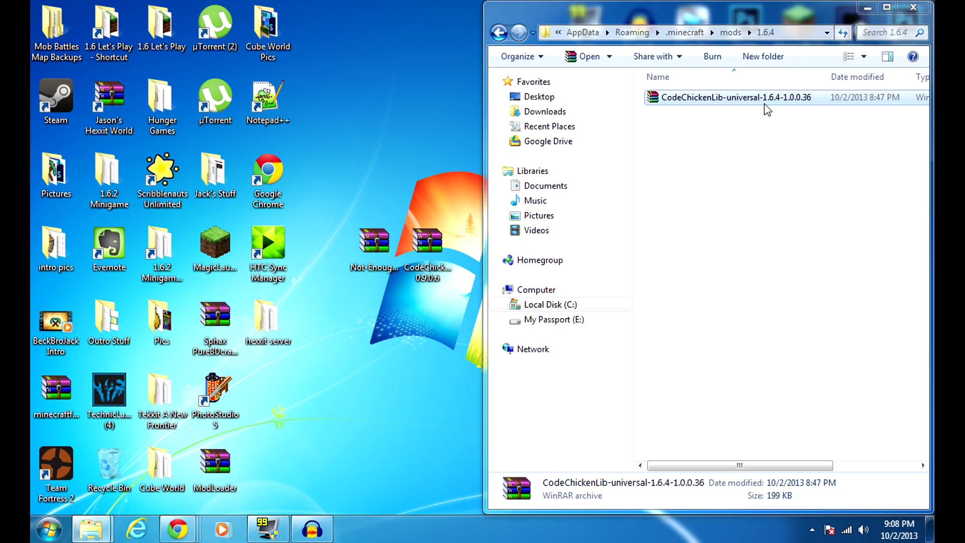
pyautogui.doubleClick(764, 101)
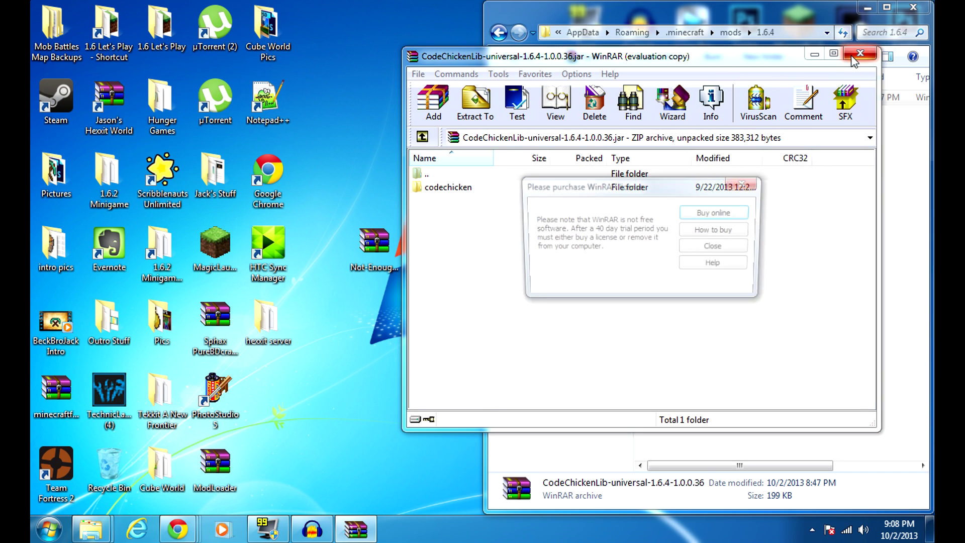
pyautogui.click(860, 54)
pyautogui.click(859, 54)
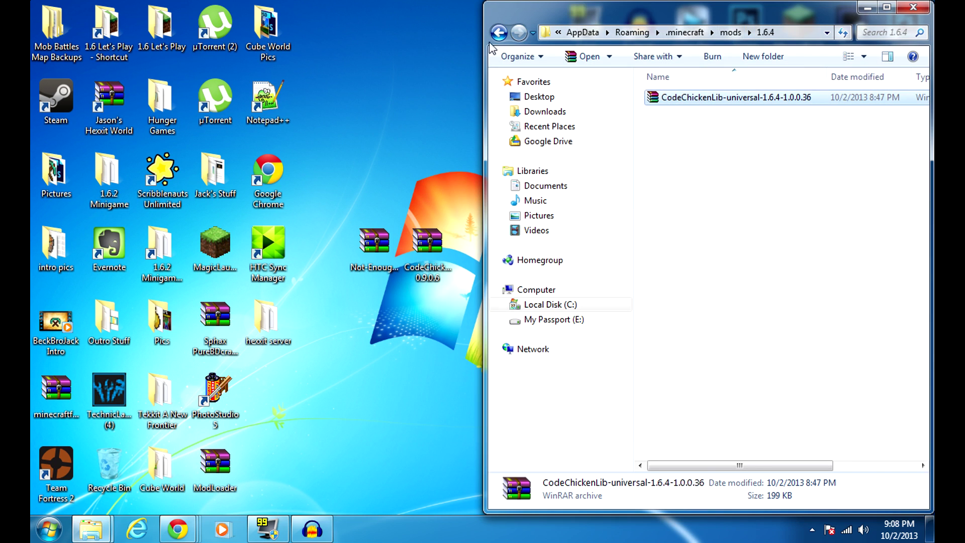
pyautogui.click(499, 33)
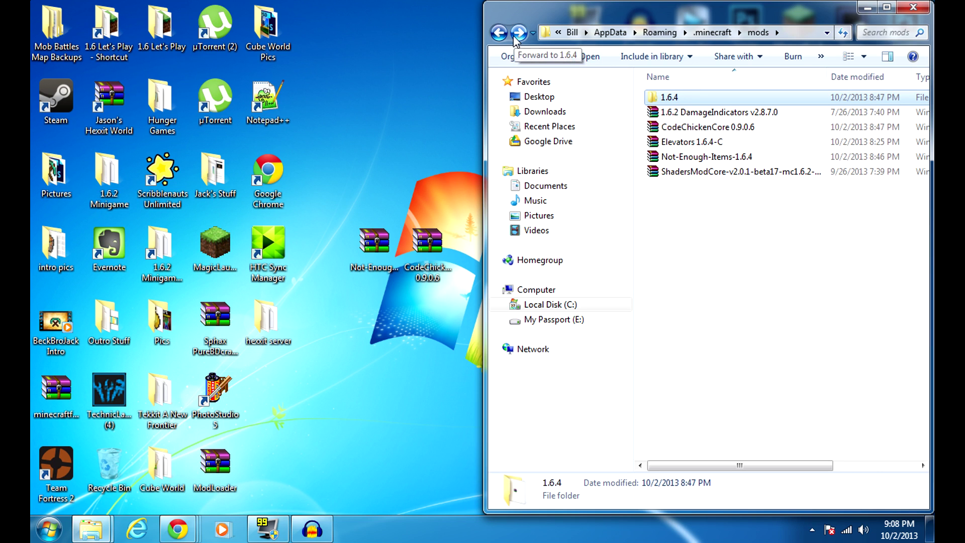
# - Minimize the mods folder window and move both mod archives toward the middle of the desktop
pyautogui.click(868, 7)
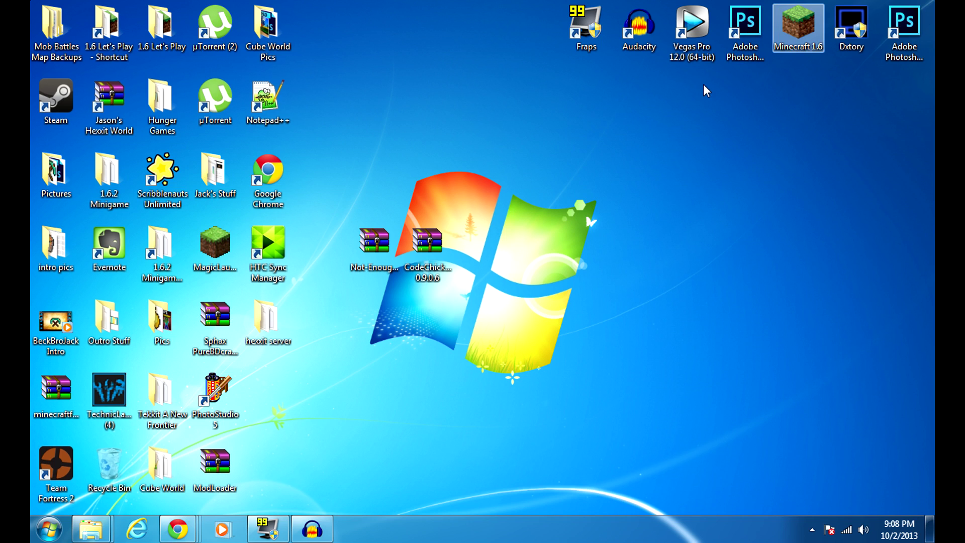
pyautogui.moveTo(426, 247); pyautogui.dragTo(532, 246)
pyautogui.moveTo(357, 264); pyautogui.dragTo(462, 264)
# - Launch Minecraft 1.6 and move its launcher window slightly higher on the desktop
pyautogui.click(803, 23)
pyautogui.doubleClick(803, 23)
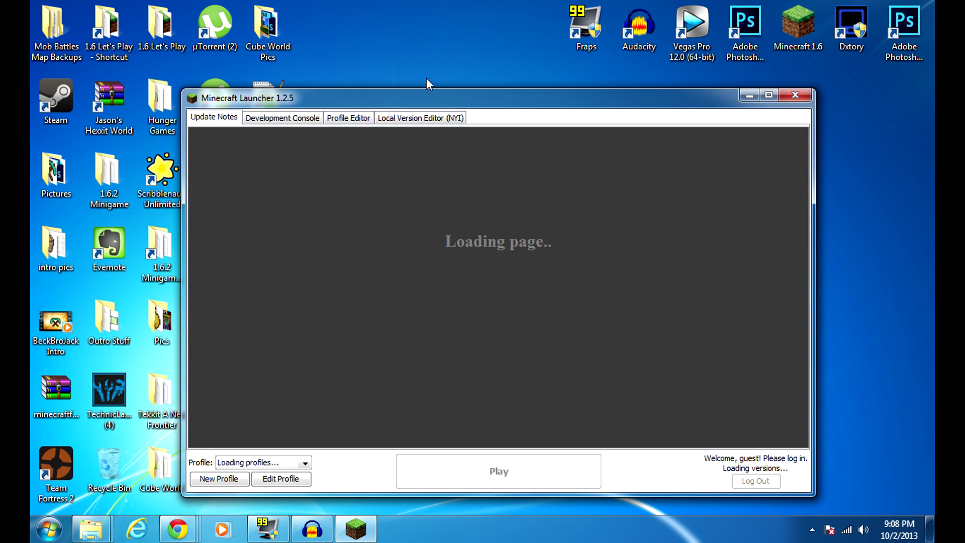
pyautogui.moveTo(428, 95); pyautogui.dragTo(427, 82)
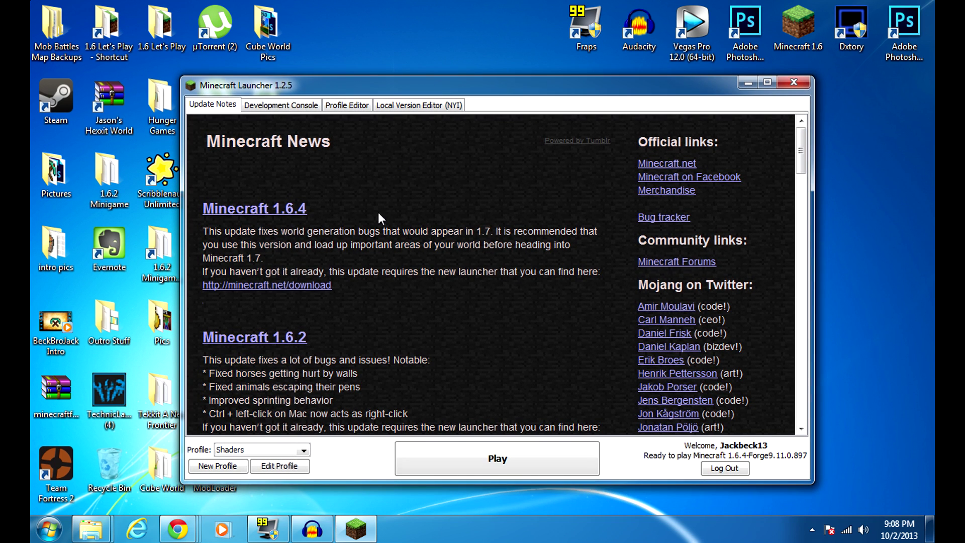
# - View the launcher's available profiles, keep Shaders selected, and minimize the launcher
pyautogui.click(303, 450)
pyautogui.click(305, 451)
pyautogui.click(304, 451)
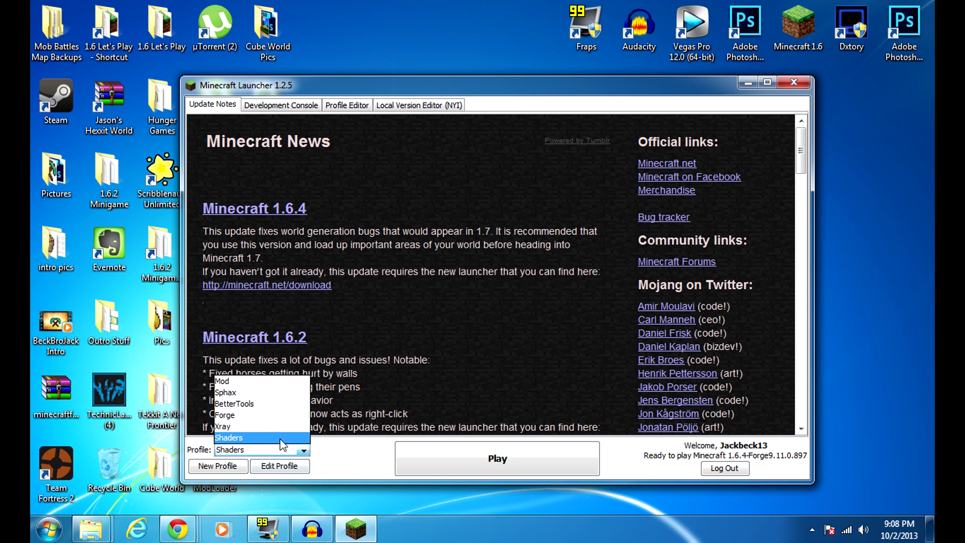
pyautogui.click(307, 451)
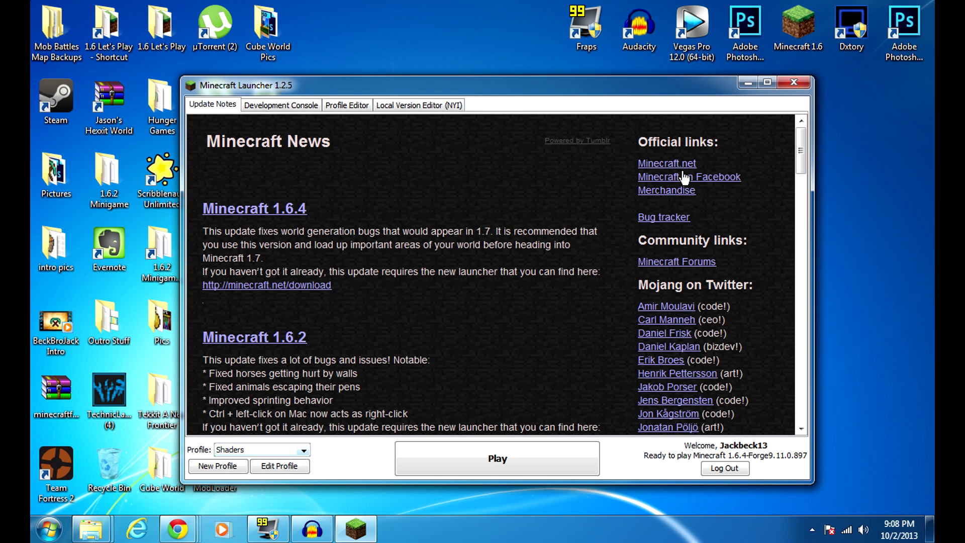
pyautogui.click(742, 86)
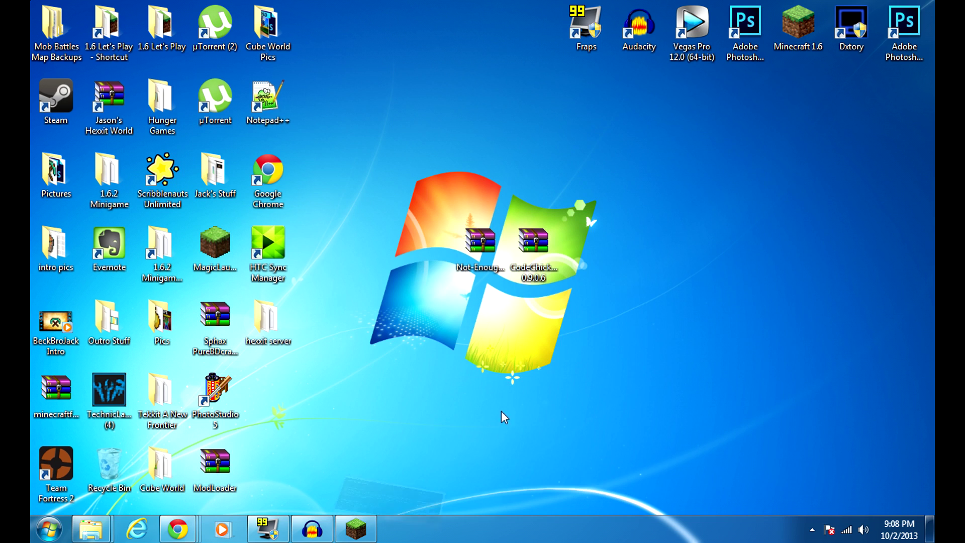
# - Move the Not Enough Items and CodeChickenCore archives slightly further left on the desktop and deselect them
pyautogui.click(497, 254)
pyautogui.moveTo(497, 254); pyautogui.dragTo(433, 263)
pyautogui.moveTo(533, 253); pyautogui.dragTo(472, 266)
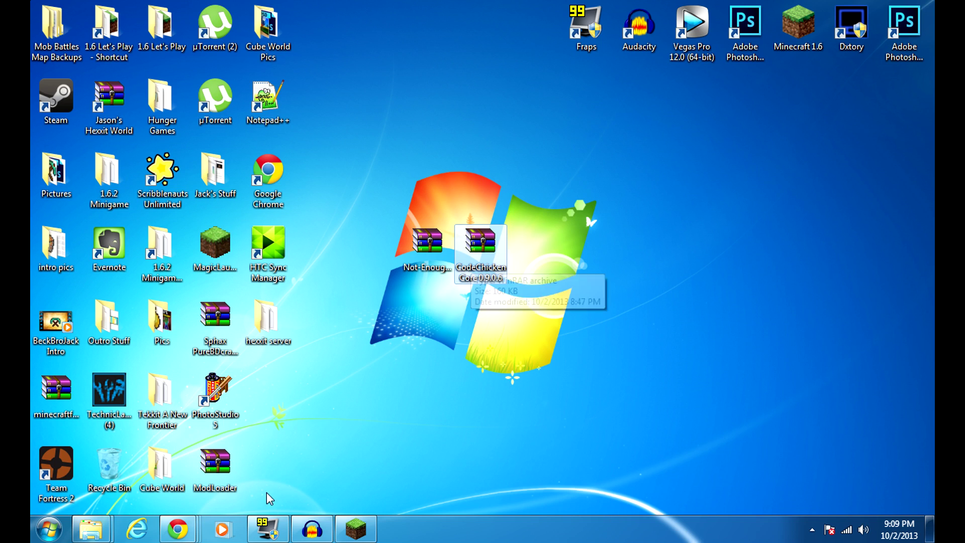
pyautogui.click(562, 227)
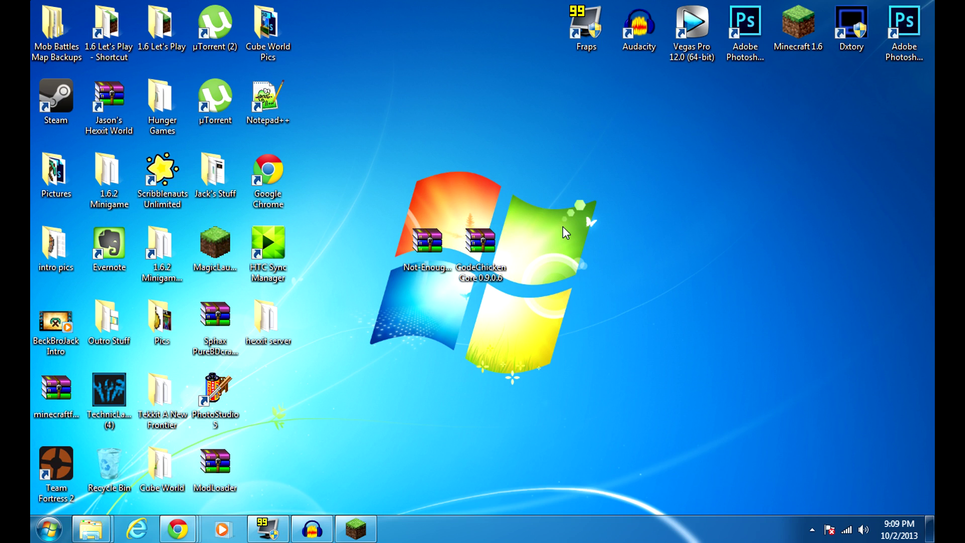
# - Launch Minecraft 1.6 and view the launcher's available profiles, keeping Shaders selected
pyautogui.click(784, 46)
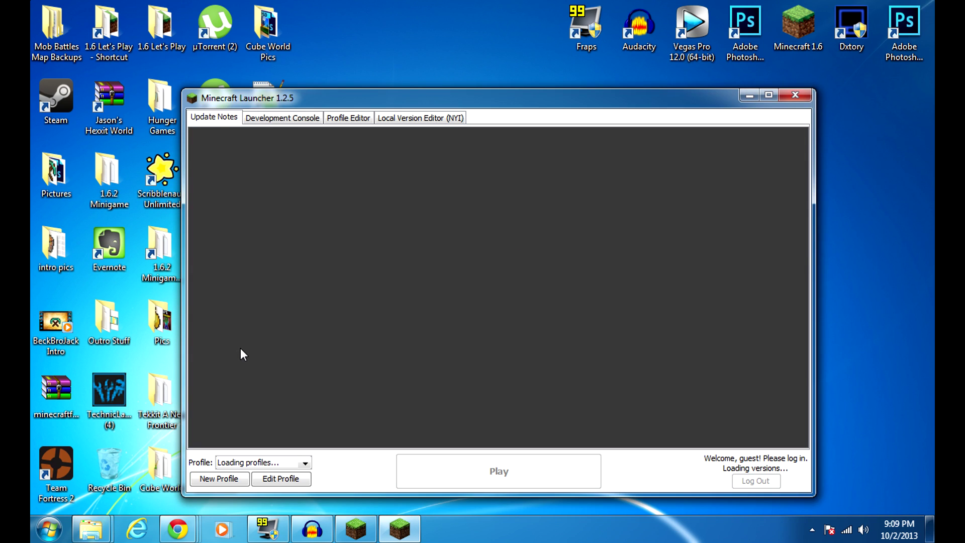
pyautogui.click(301, 462)
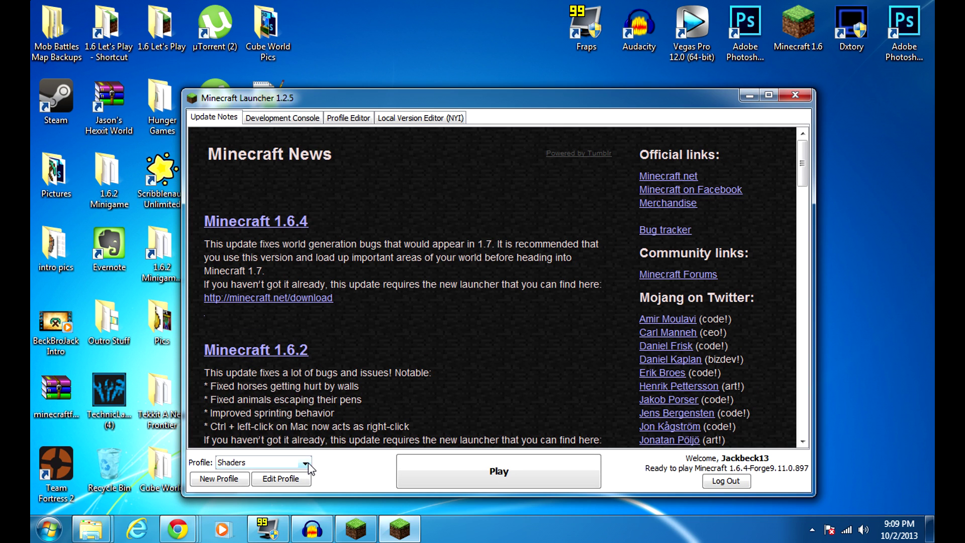
pyautogui.click(300, 463)
pyautogui.click(272, 465)
# - Create and save a new launcher profile named Copy of Shaders that uses release 1.6.4-Forge9.11.0.897
pyautogui.click(221, 479)
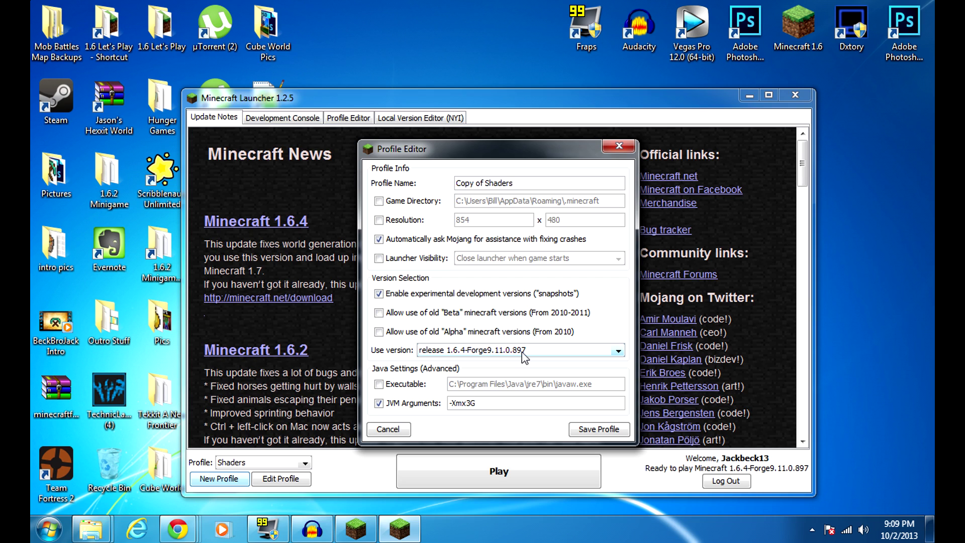
pyautogui.click(491, 352)
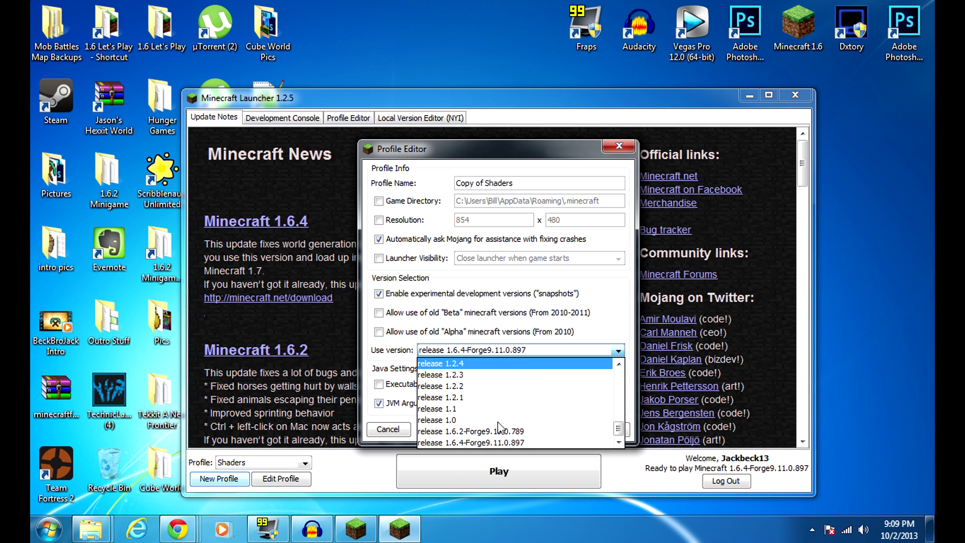
pyautogui.click(494, 442)
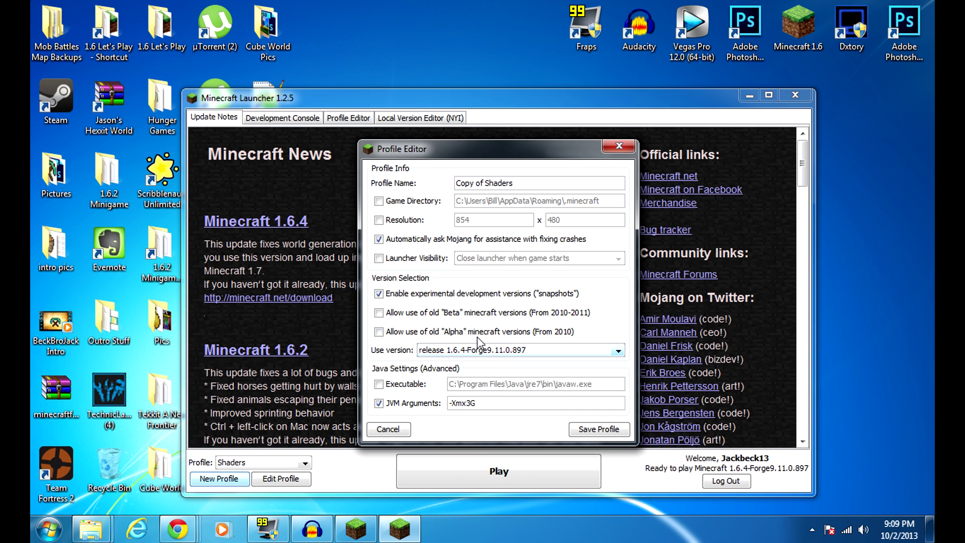
pyautogui.click(590, 430)
# - Move the launcher window slightly higher, switch back to the Shaders profile, and start the game
pyautogui.moveTo(493, 96); pyautogui.dragTo(494, 75)
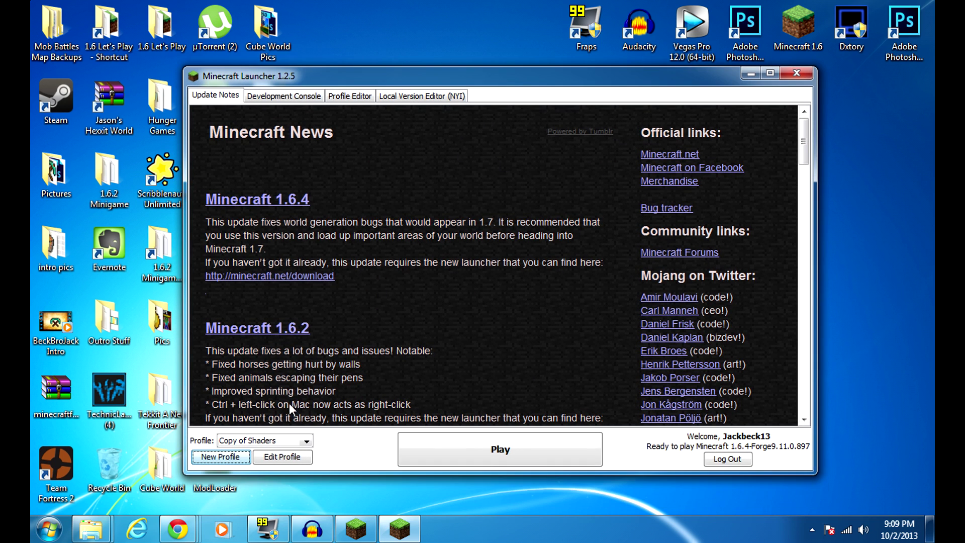
pyautogui.click(291, 442)
pyautogui.click(247, 428)
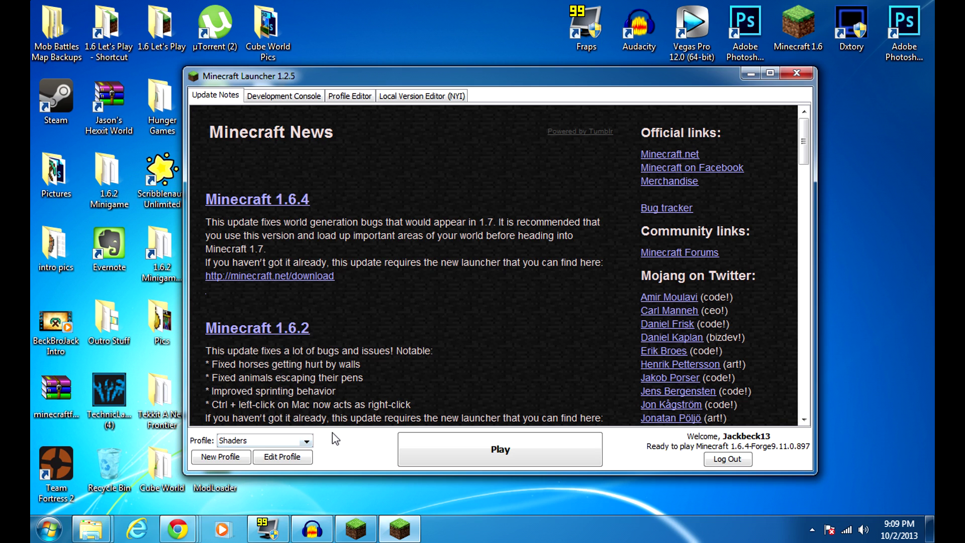
pyautogui.click(474, 445)
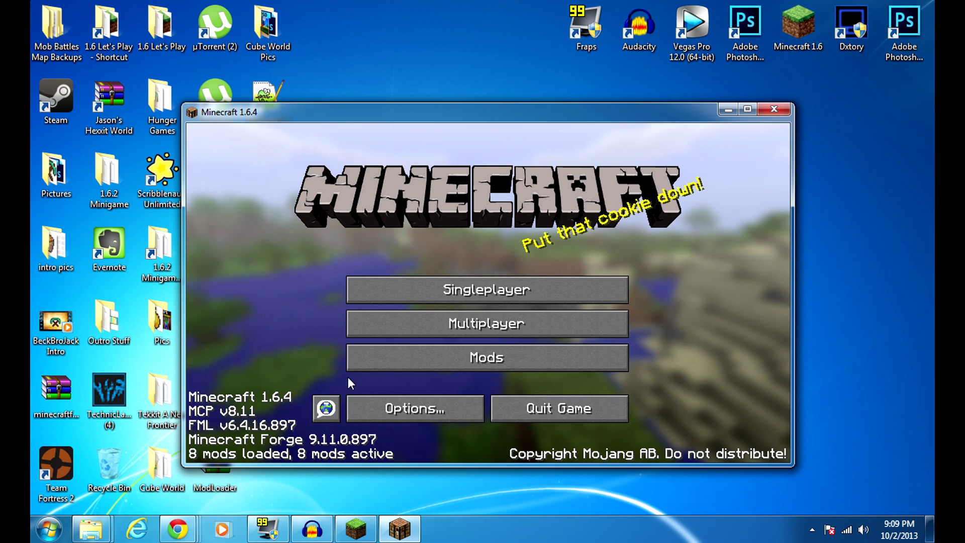
# - Examine the game's Mod List down to its end for the installed mods and return to the main menu
pyautogui.click(387, 352)
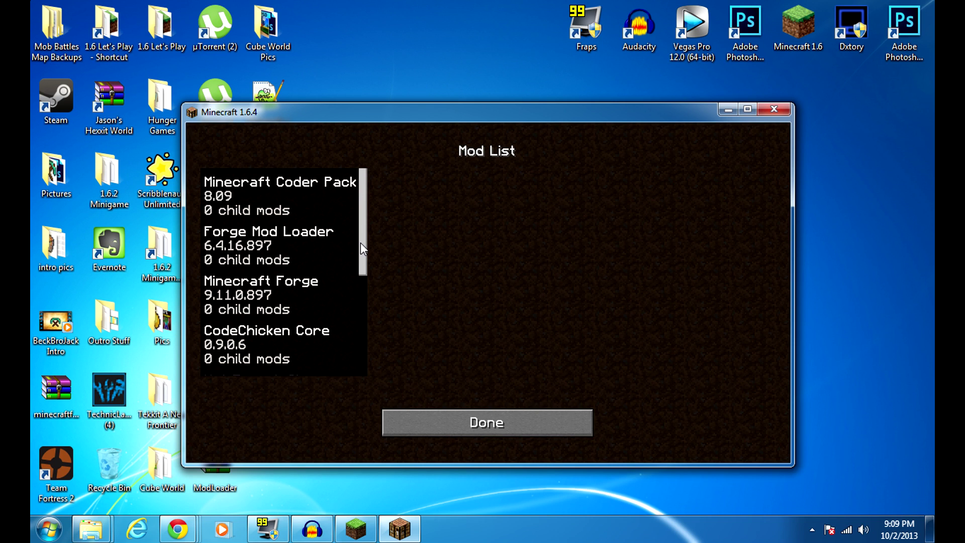
pyautogui.moveTo(360, 242); pyautogui.dragTo(338, 277)
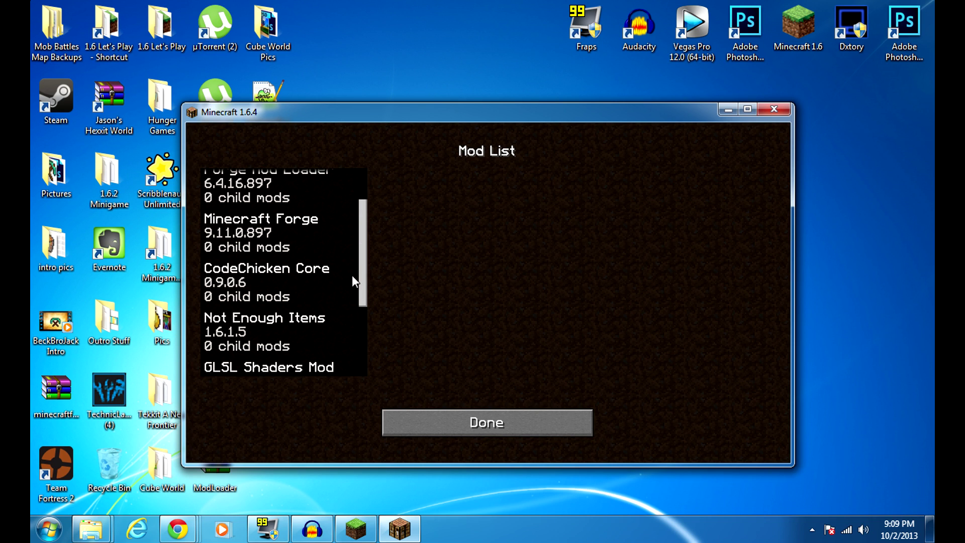
pyautogui.click(354, 283)
pyautogui.moveTo(359, 297); pyautogui.dragTo(424, 394)
pyautogui.click(426, 421)
# - Load the singleplayer world Mod World
pyautogui.click(414, 300)
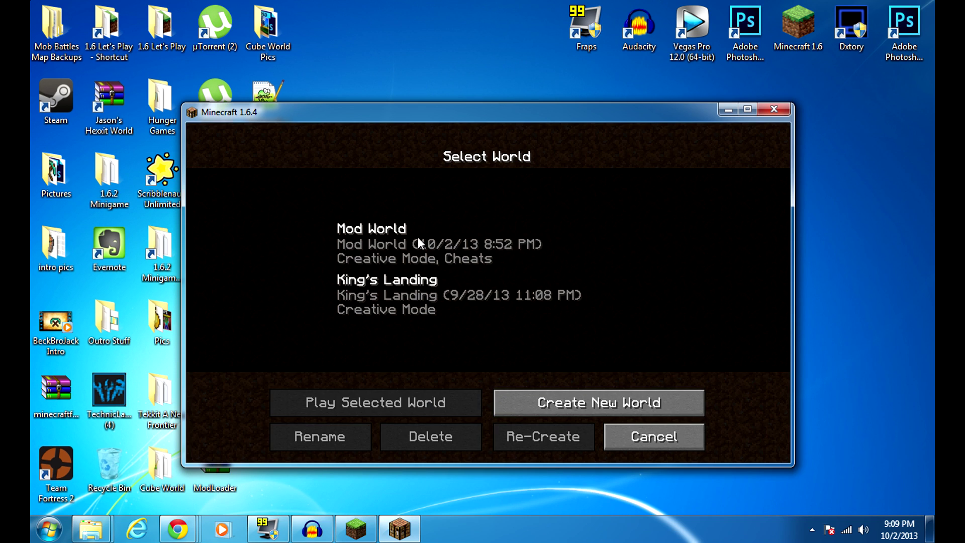
pyautogui.click(417, 240)
pyautogui.click(382, 397)
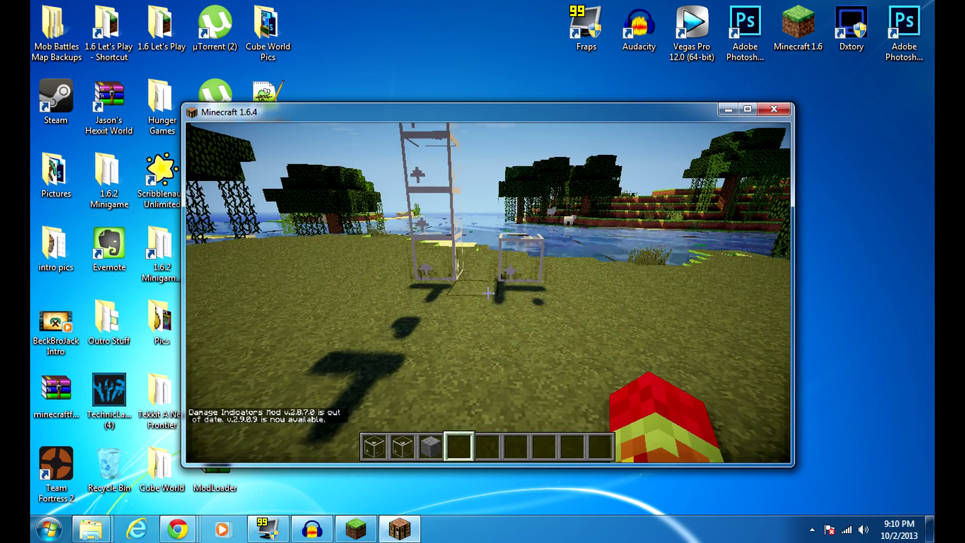
# - Look up the crafting recipes for Elevator Up and its component parts from the inventory, and close the inventory
pyautogui.press('e')
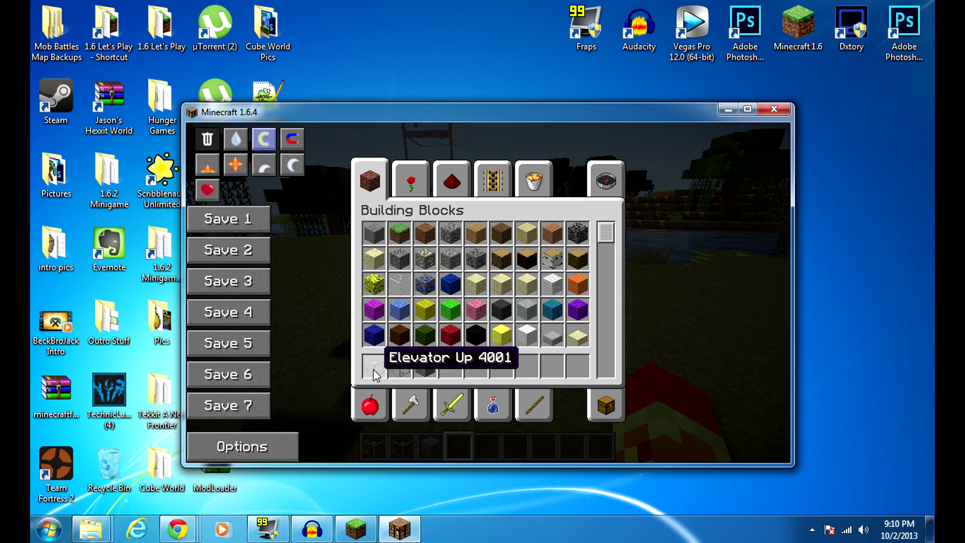
pyautogui.press('r')
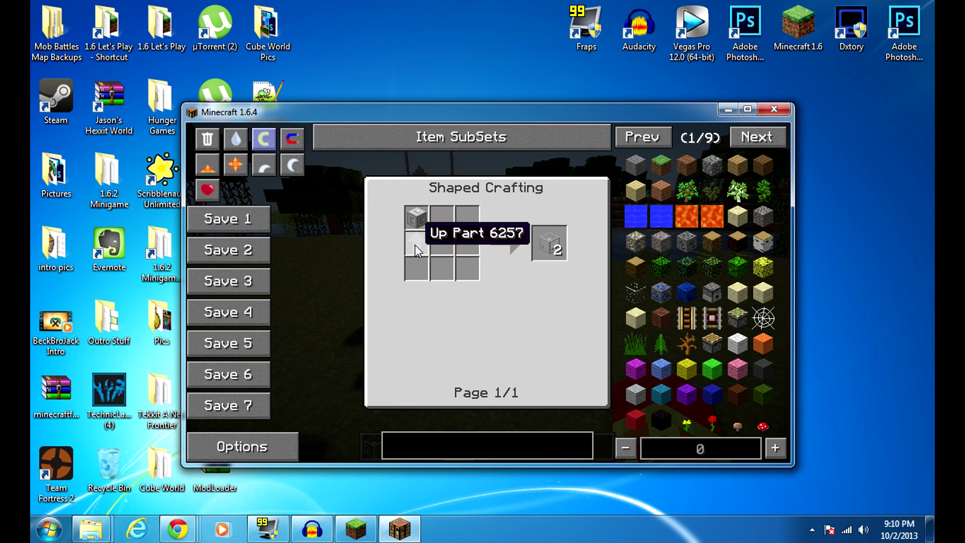
pyautogui.press('r')
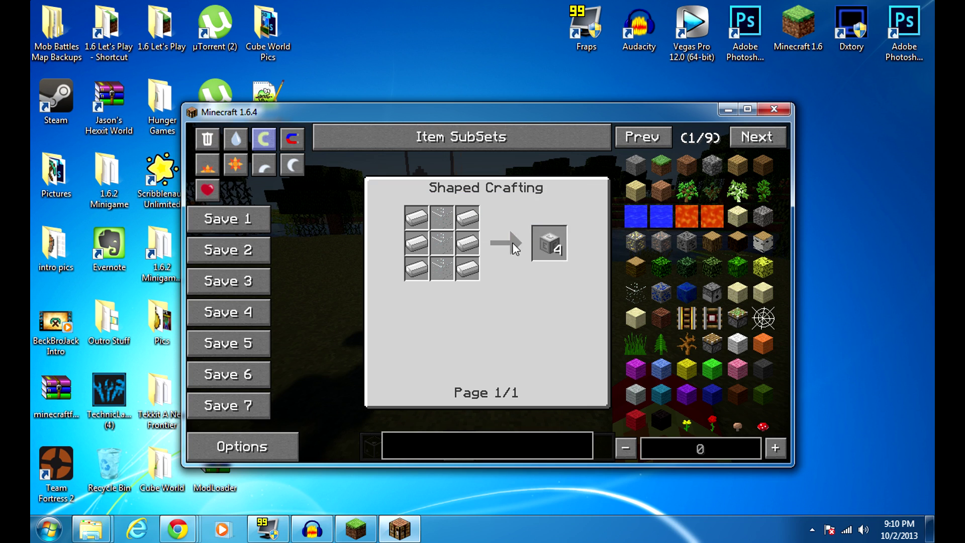
pyautogui.press('Escape')
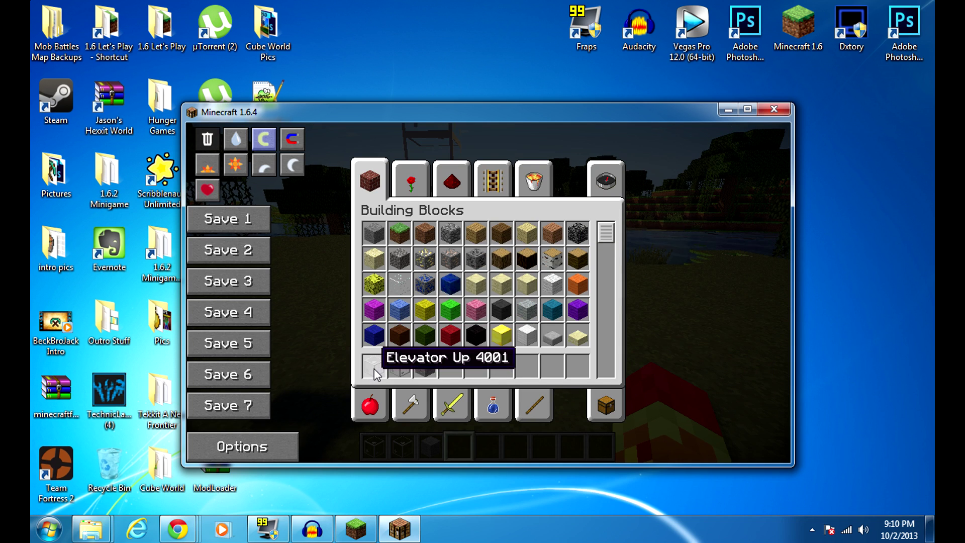
pyautogui.press('r')
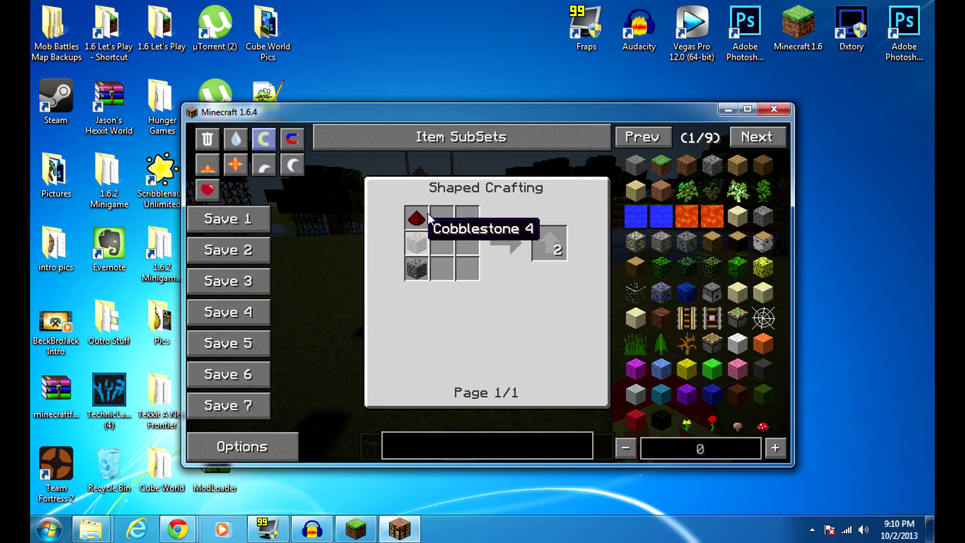
pyautogui.press('Escape')
pyautogui.press('Escape')
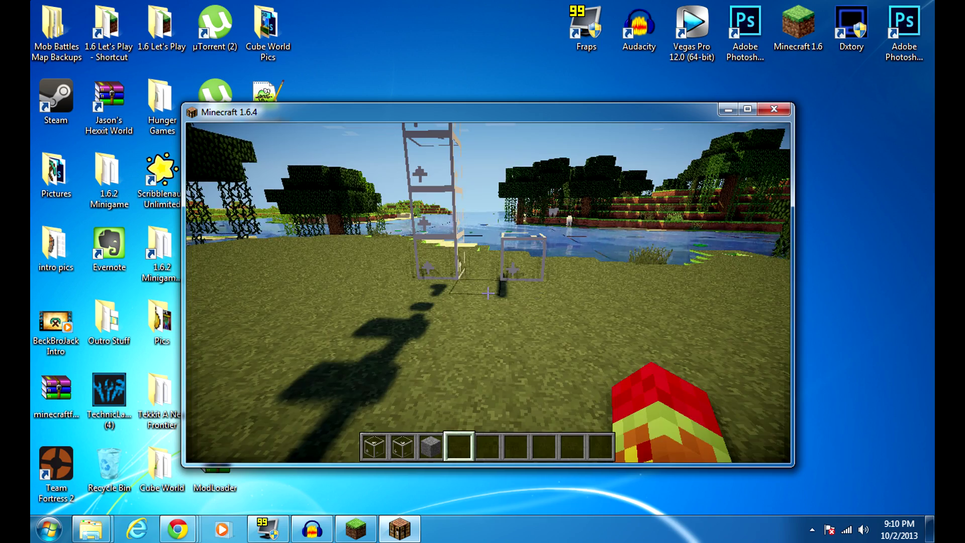
# - Back away from the elevator, view the NEI Options from the inventory, and turn on the rain
pyautogui.press('s')
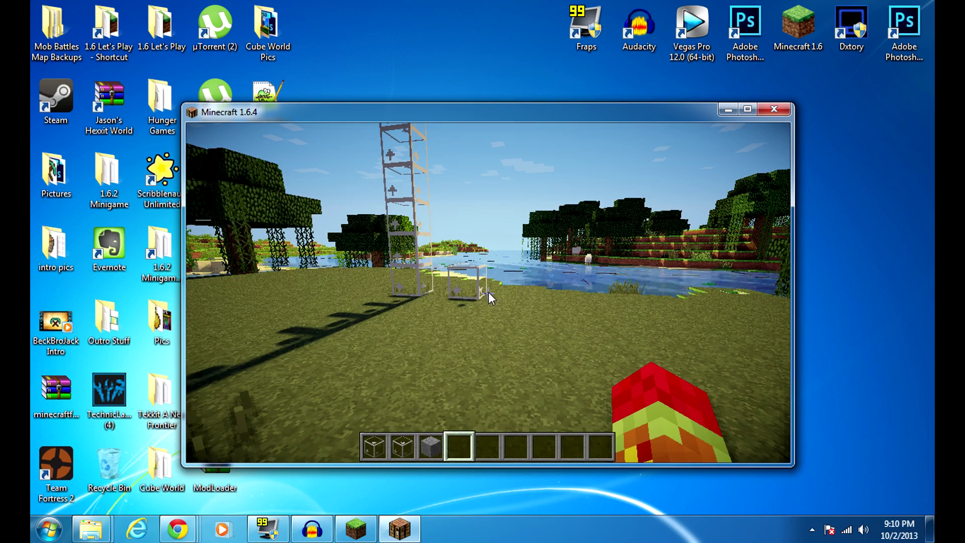
pyautogui.press('e')
pyautogui.press('e')
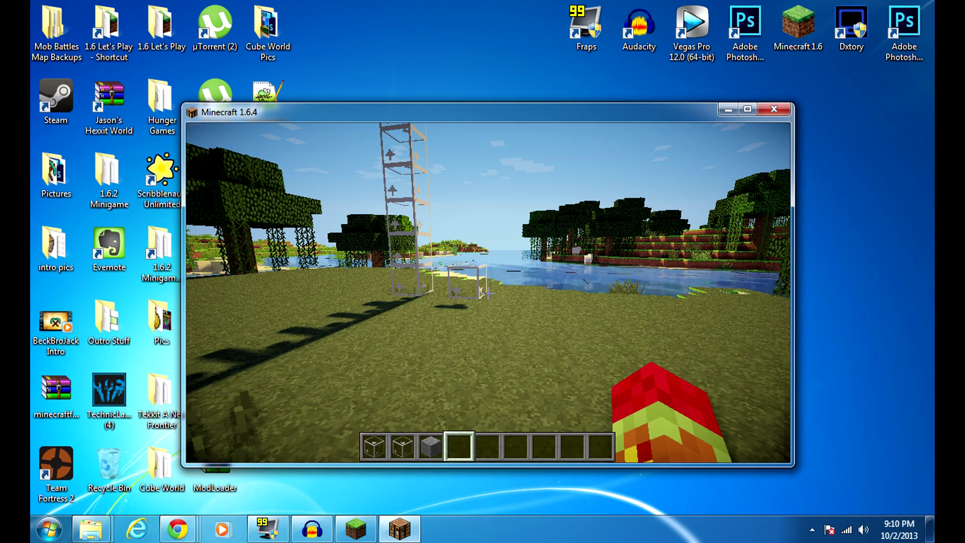
pyautogui.press('e')
pyautogui.click(259, 440)
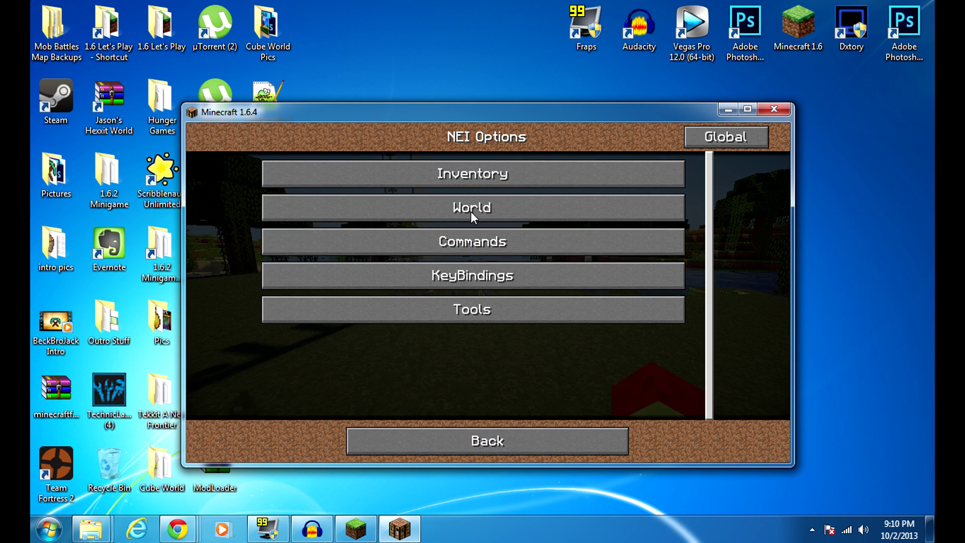
pyautogui.click(472, 441)
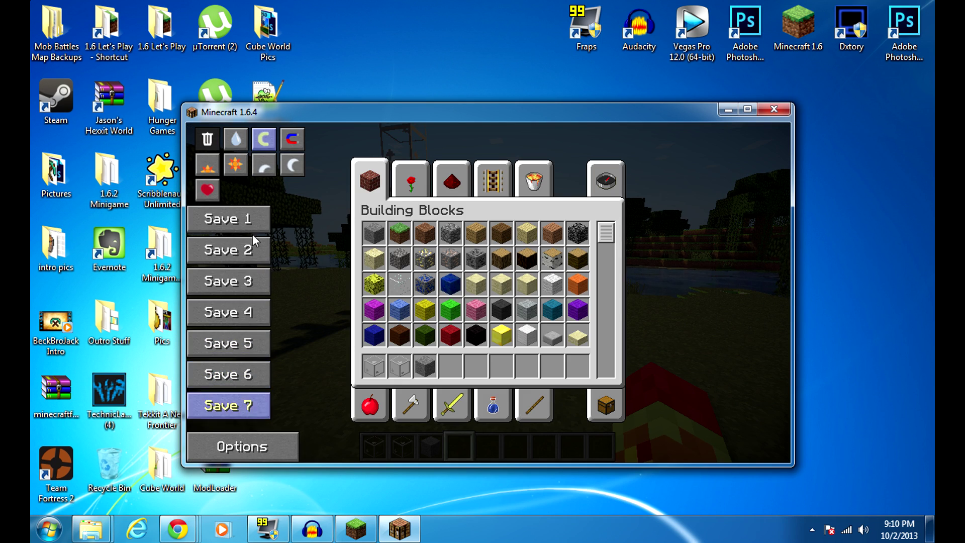
pyautogui.click(234, 141)
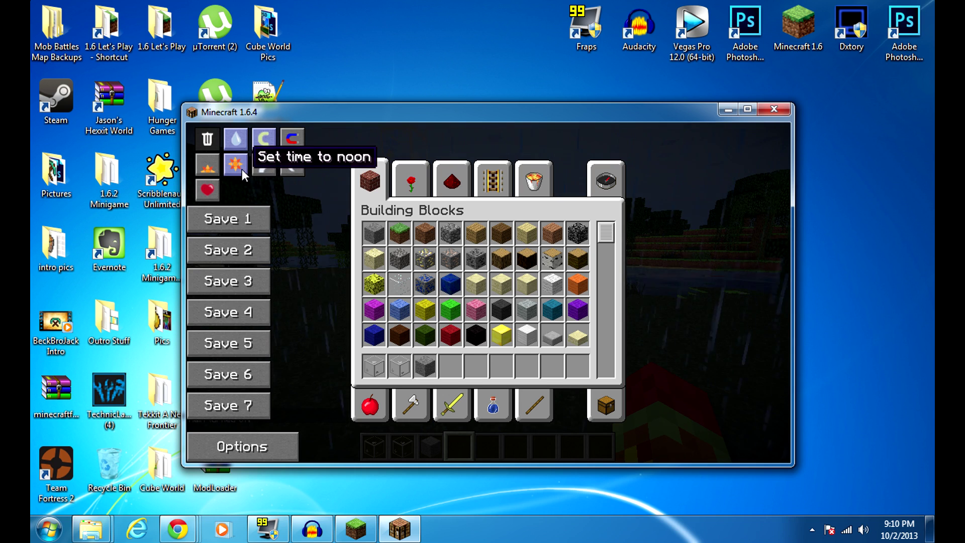
# - Review the Inventory page of the NEI Options, dismiss the Norton performance alert, and return to the inventory
pyautogui.click(227, 448)
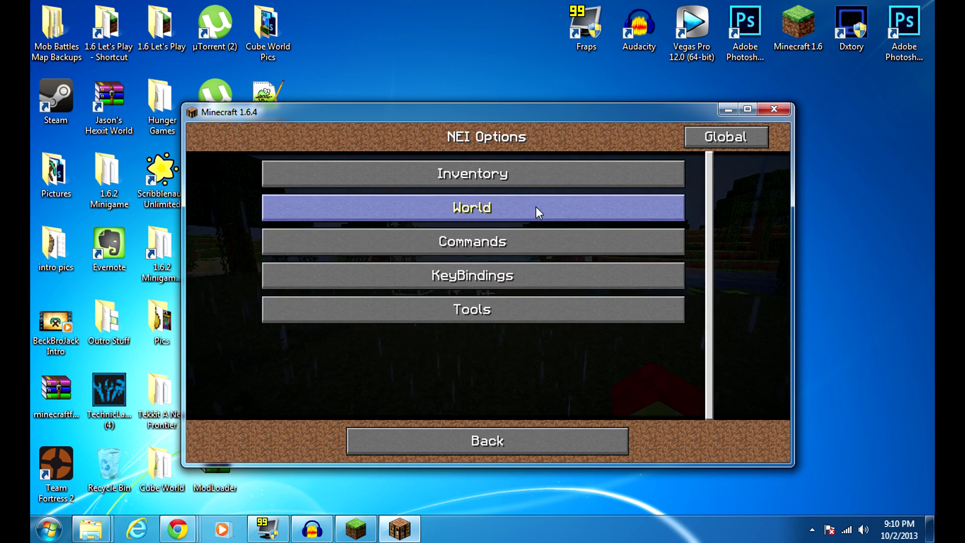
pyautogui.click(530, 179)
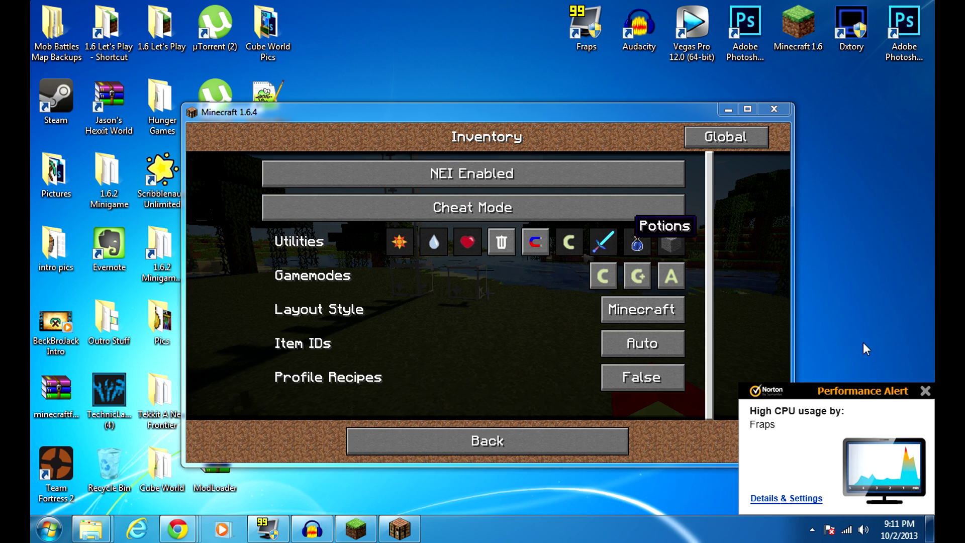
pyautogui.click(925, 392)
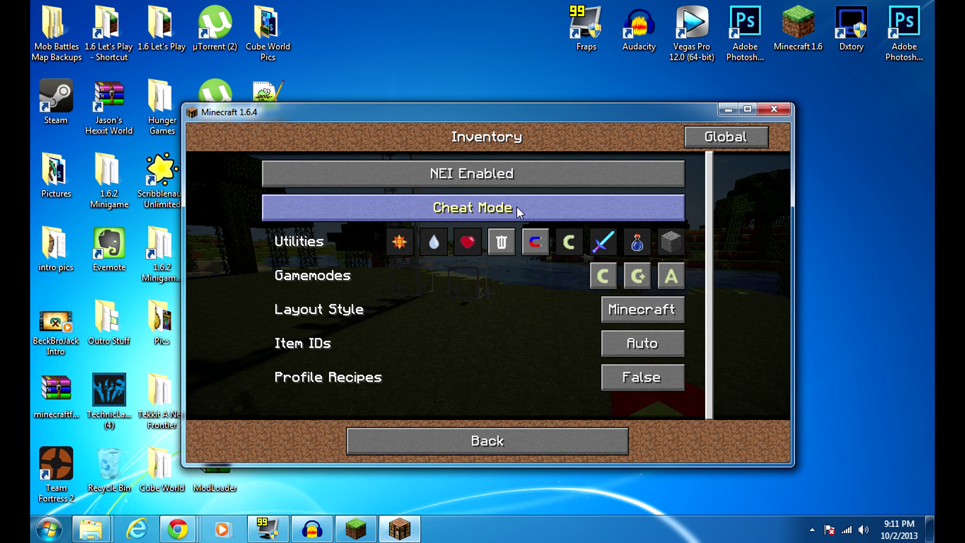
pyautogui.click(470, 441)
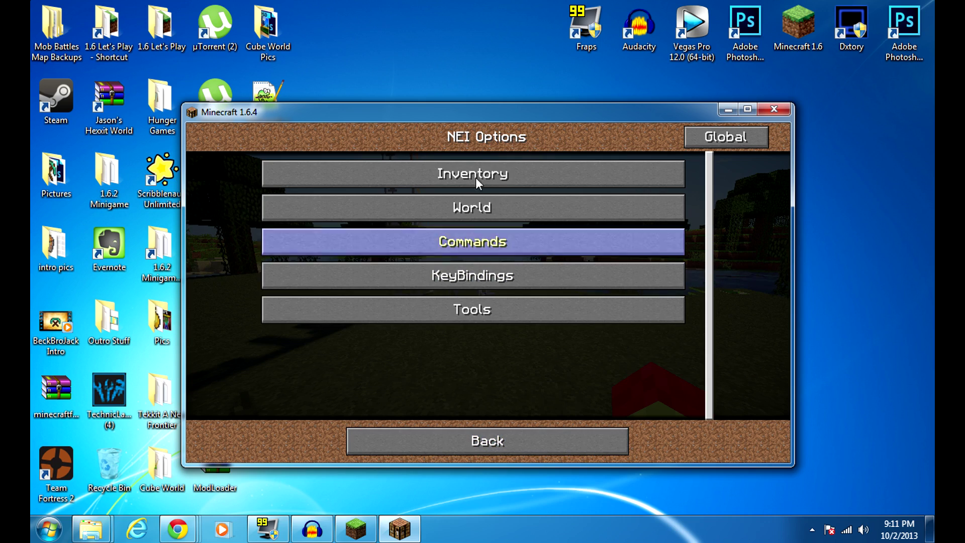
pyautogui.click(481, 453)
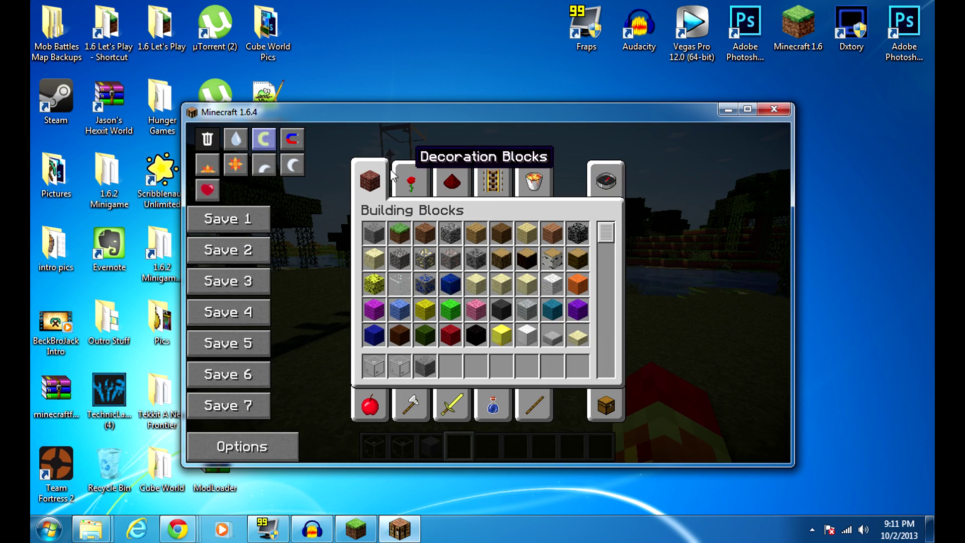
# - View the Decoration Blocks category, switch back to Building Blocks, and close the inventory
pyautogui.click(411, 176)
pyautogui.click(376, 176)
pyautogui.press('e')
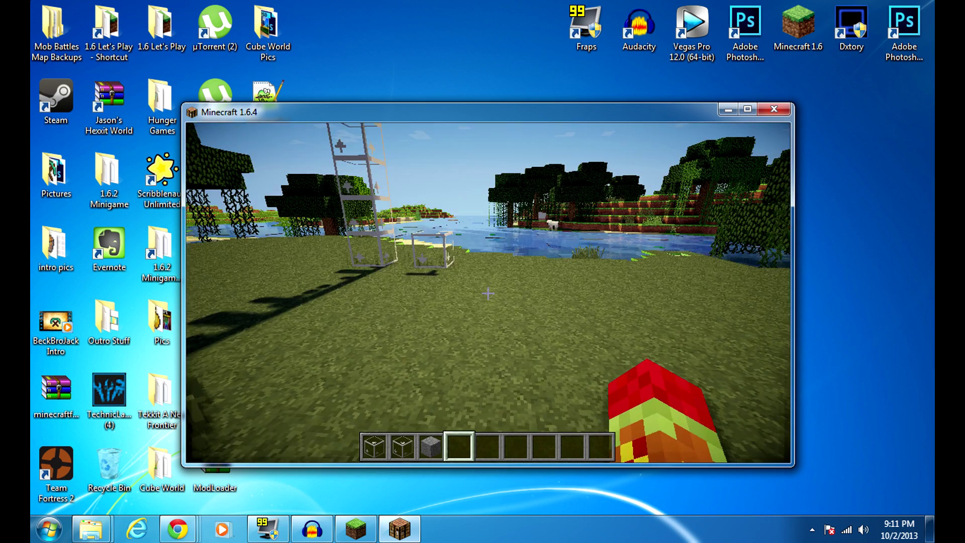
# - Walk into the elevator shaft, ride it to the top, and open the chat
pyautogui.press('w')
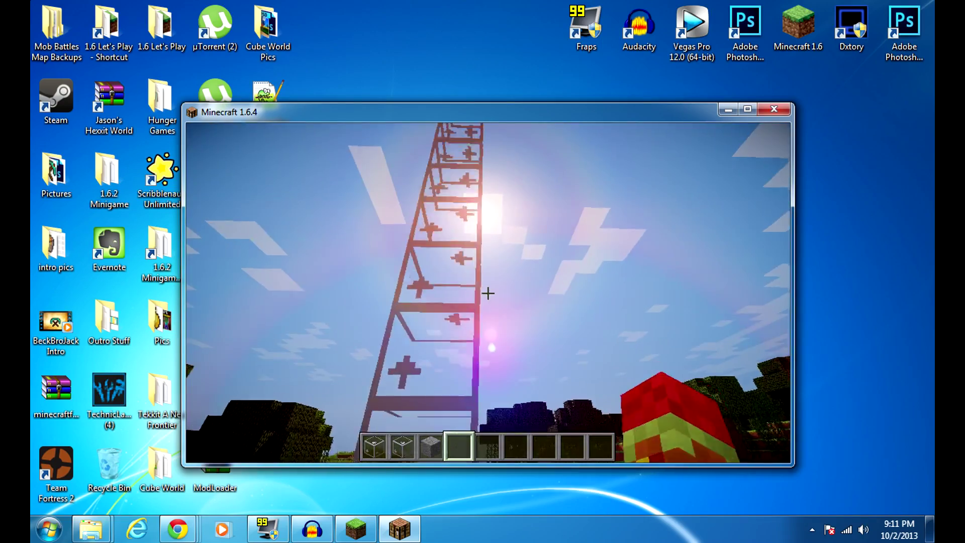
pyautogui.press('w')
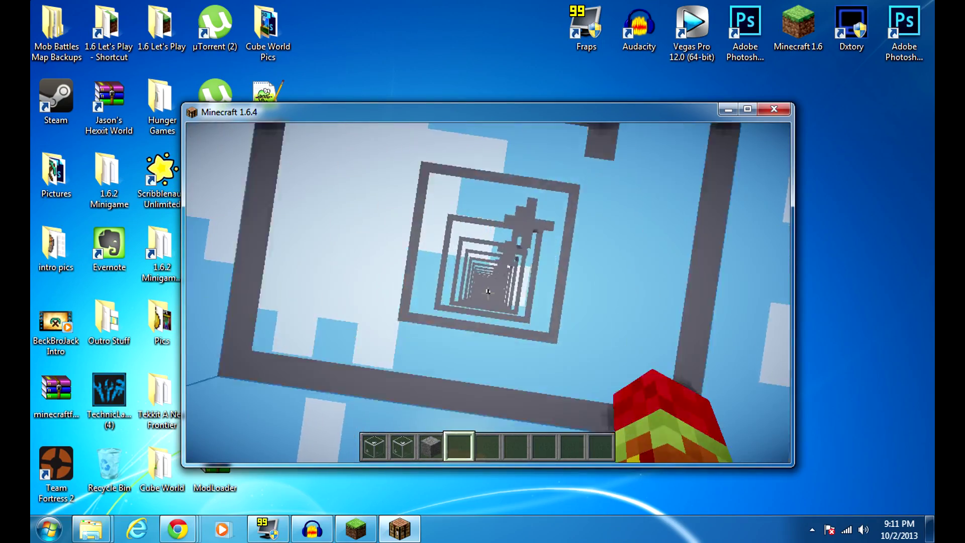
pyautogui.press('w')
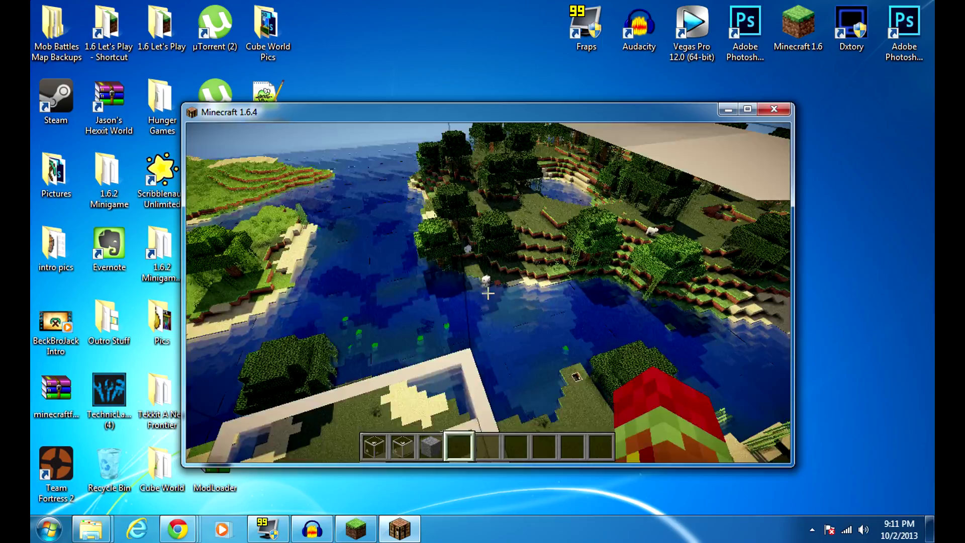
pyautogui.press('t')
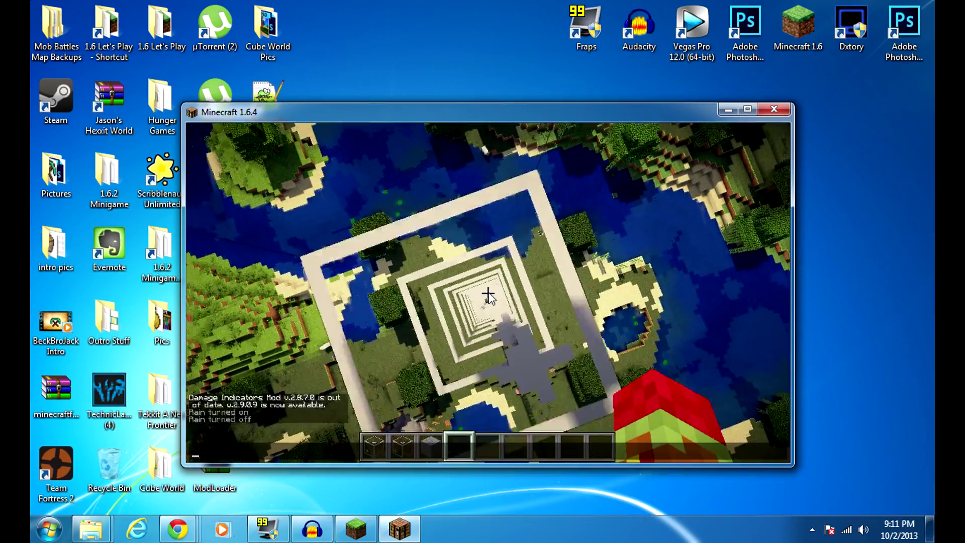
# - Fly higher above the elevator tower and switch to survival mode with the command /gamemode 0
pyautogui.press('Escape')
pyautogui.press('space')
pyautogui.write('/gamemod')
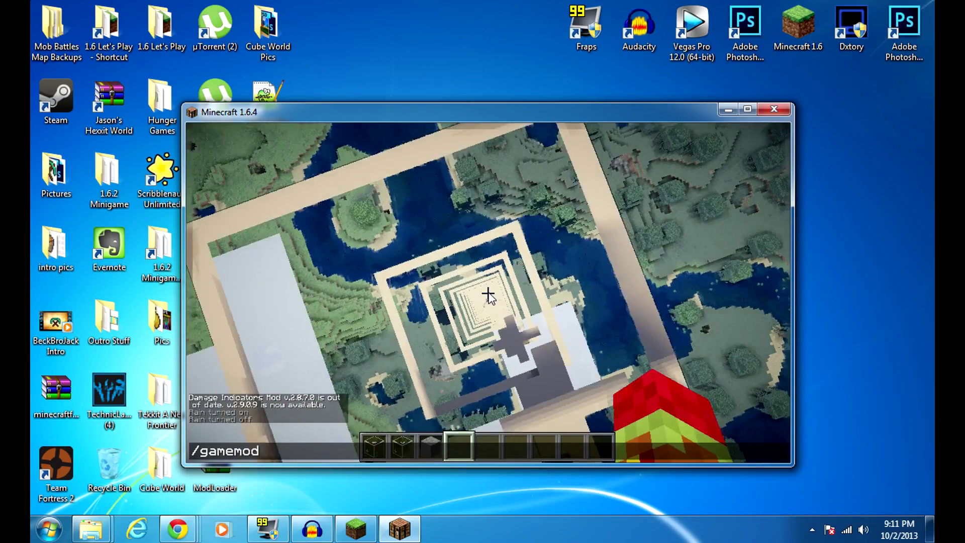
pyautogui.write('e 0')
pyautogui.press('Return')
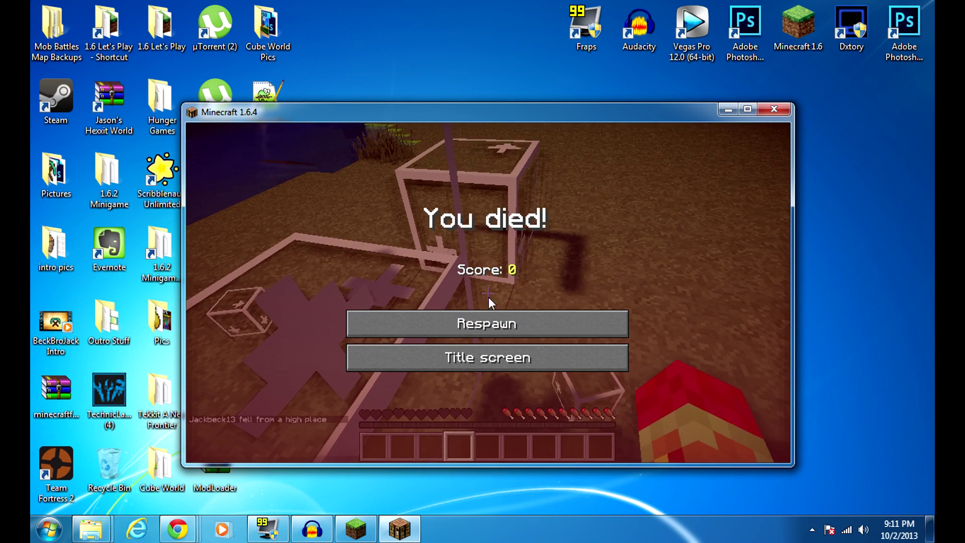
# - Respawn after the fall and walk through the snowy forest, along the sandy shoreline, to the trees beyond the beach
pyautogui.click(480, 326)
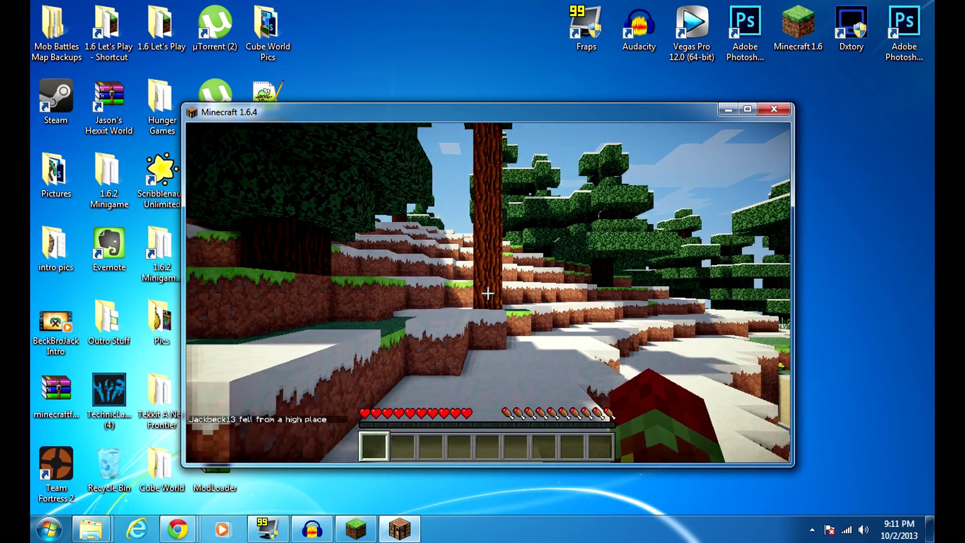
pyautogui.press('w')
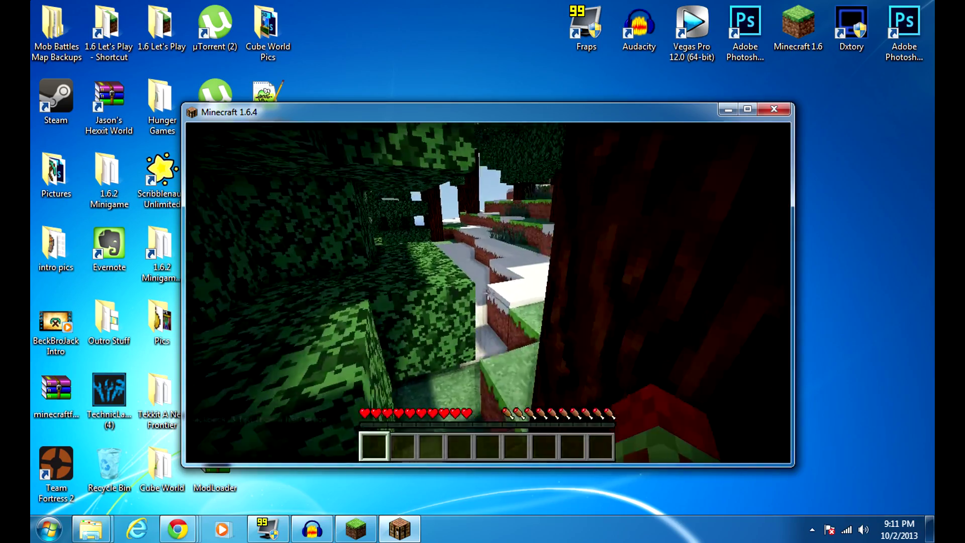
pyautogui.press('w')
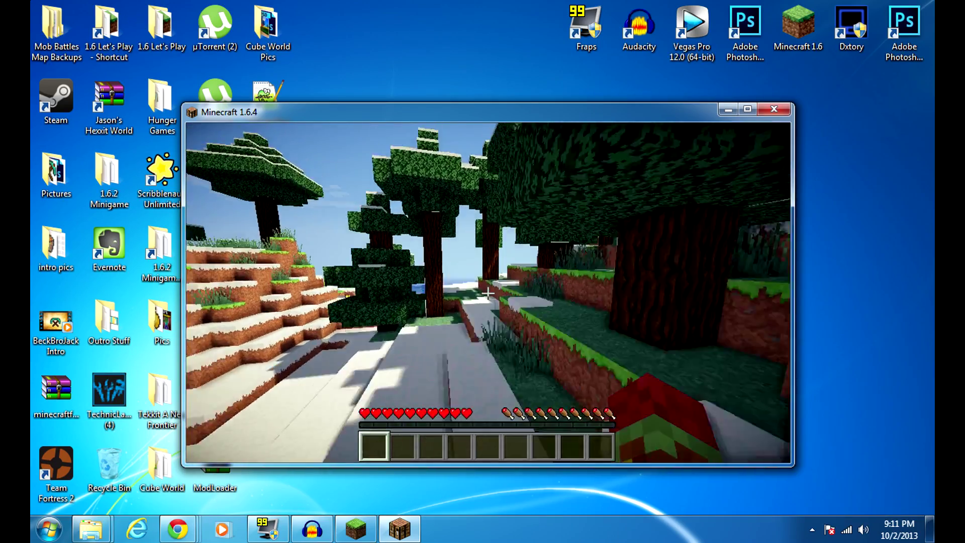
pyautogui.press('w')
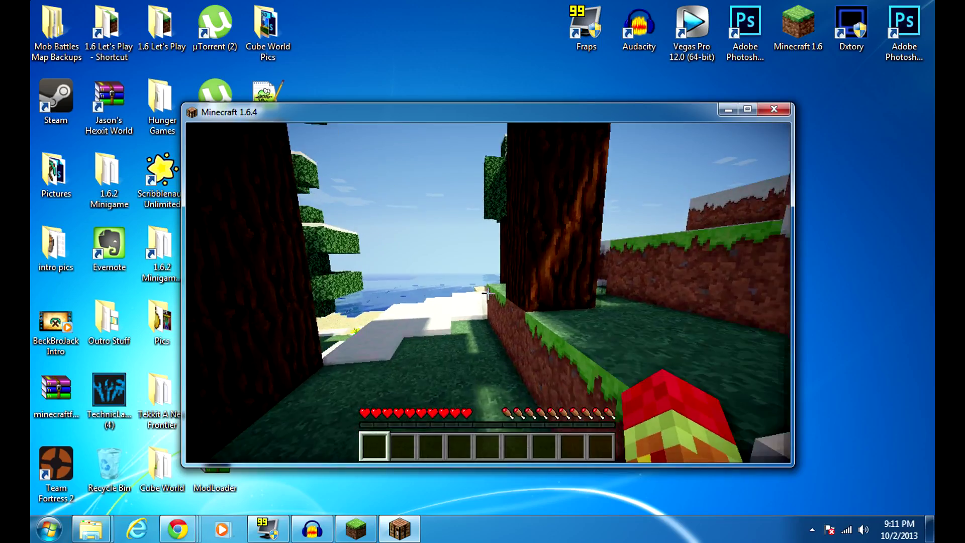
pyautogui.press('w')
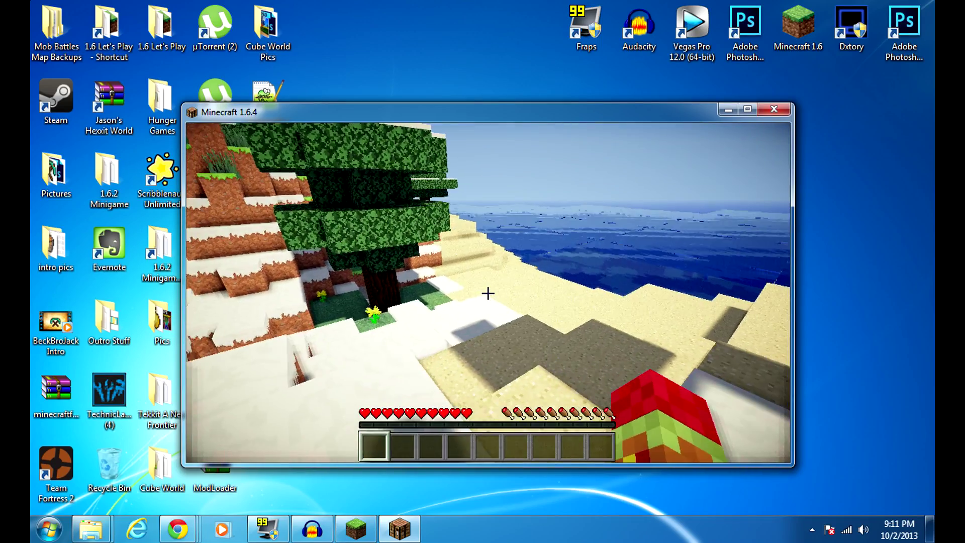
pyautogui.press('w')
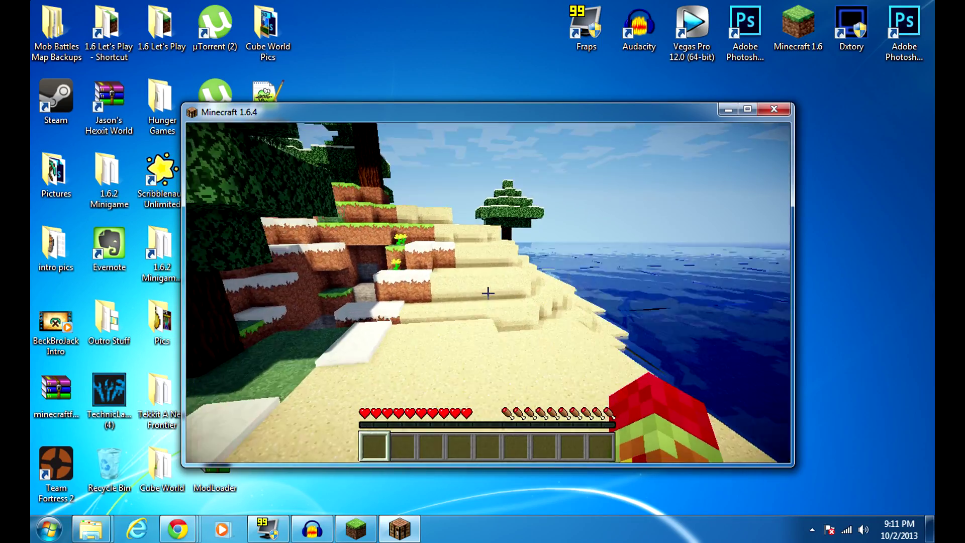
pyautogui.press('w')
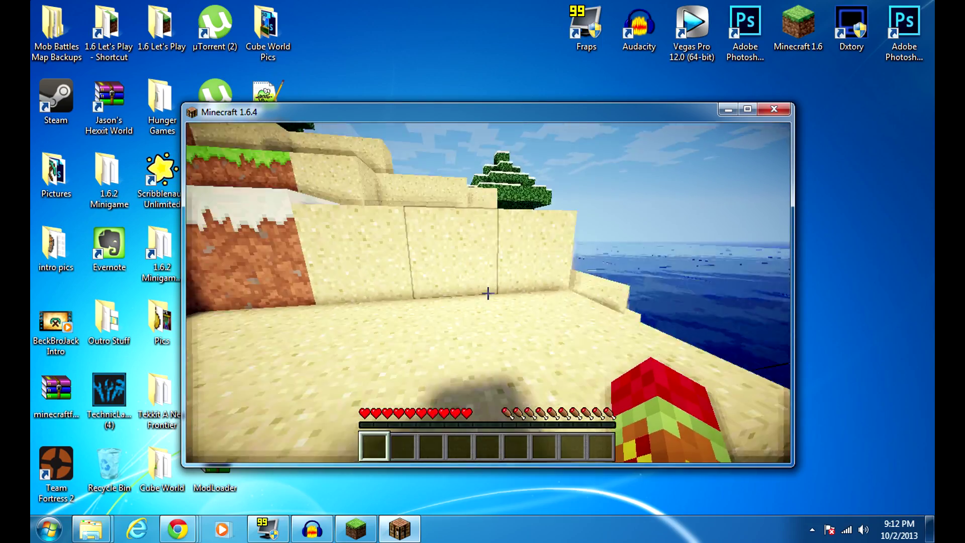
pyautogui.press('w')
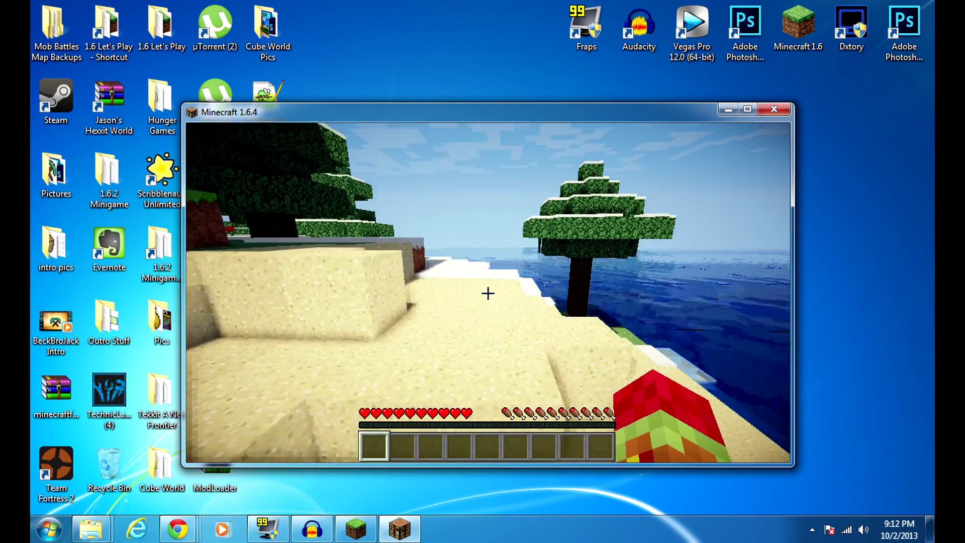
pyautogui.press('w')
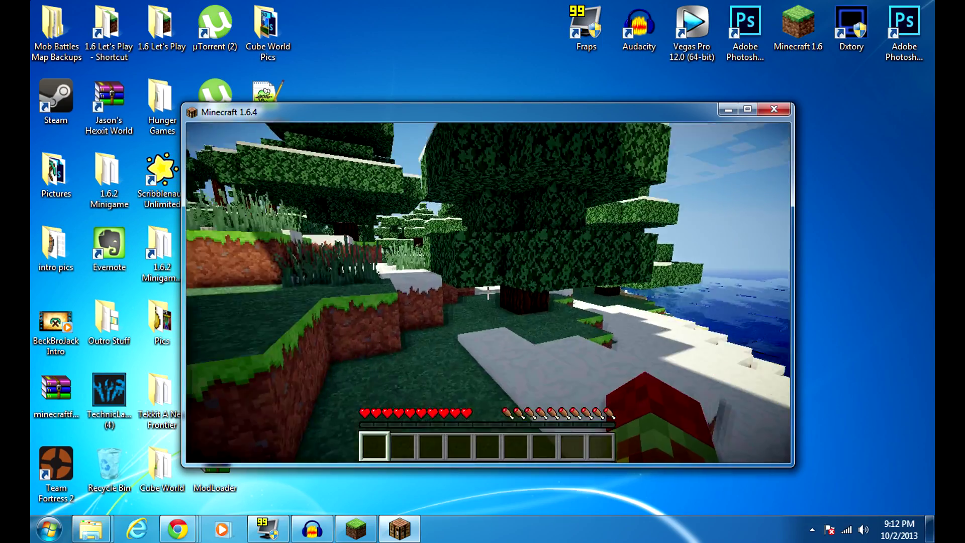